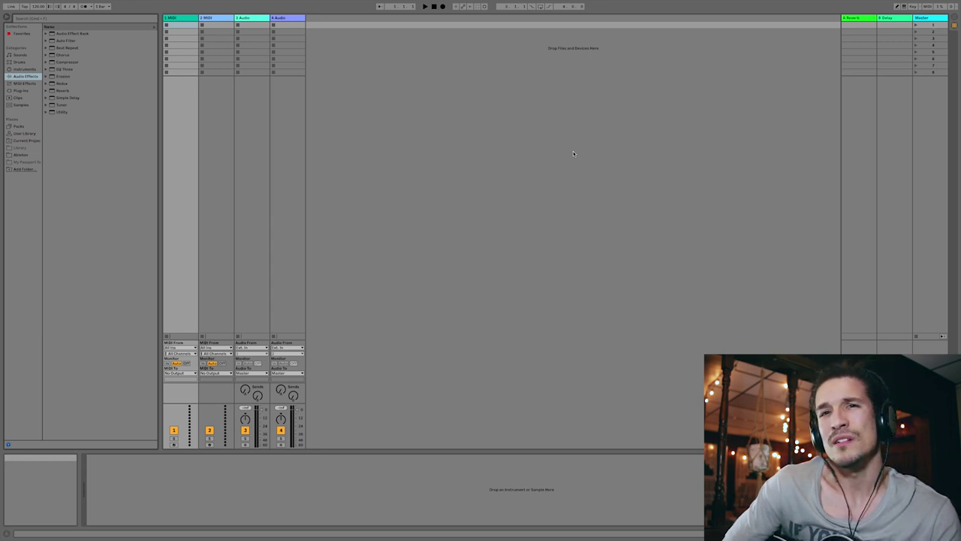
# - Drag Helix Native from Audio Units > Live 8 onto track 3 Audio and arm that track
pyautogui.click(22, 91)
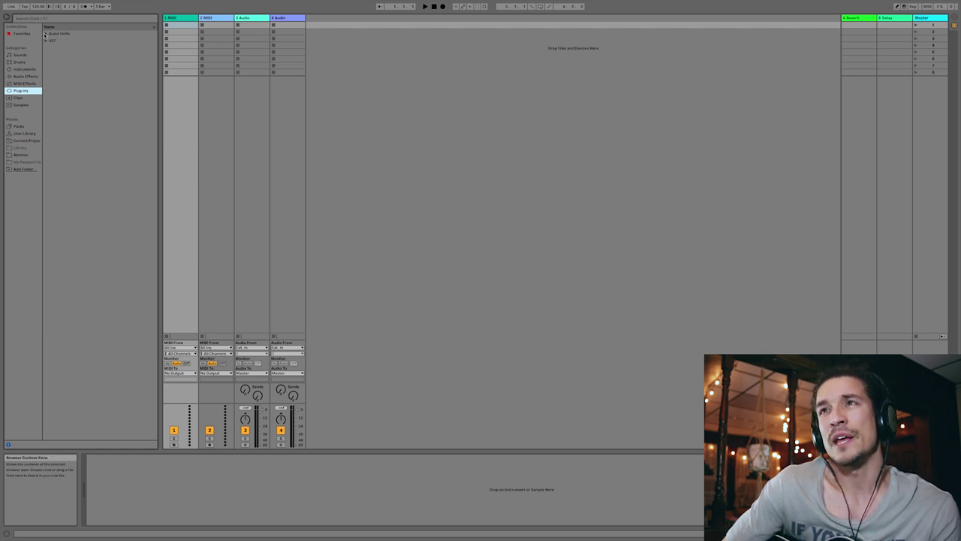
pyautogui.click(46, 35)
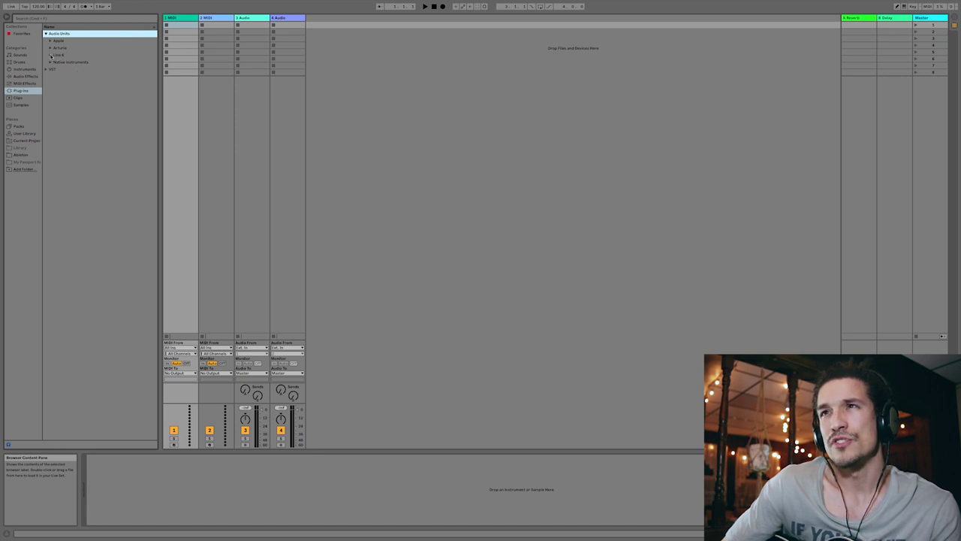
pyautogui.click(50, 55)
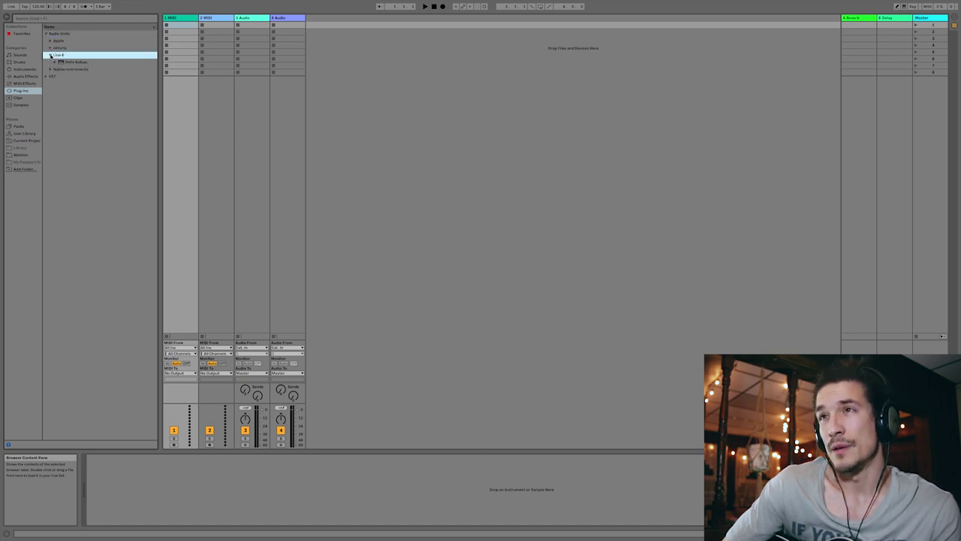
pyautogui.moveTo(59, 62); pyautogui.dragTo(259, 18)
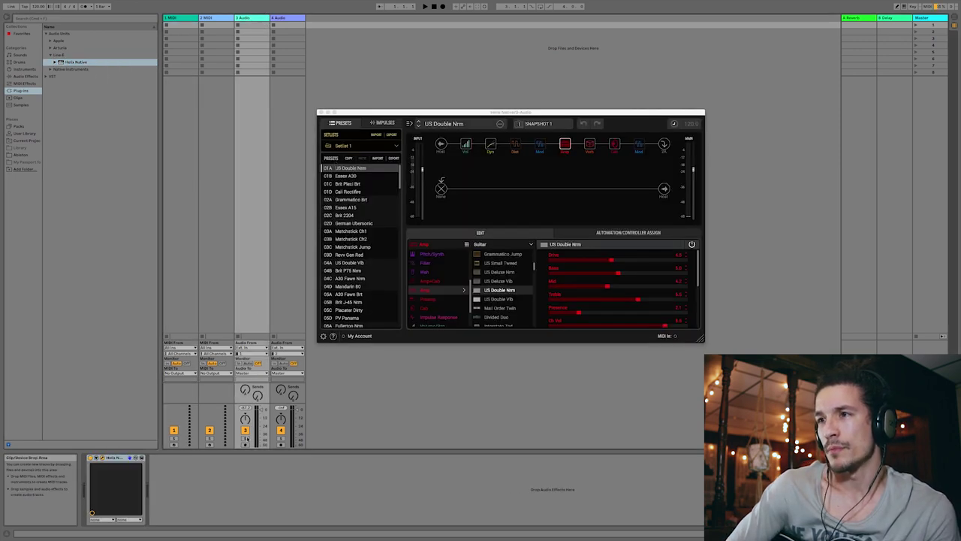
pyautogui.click(246, 445)
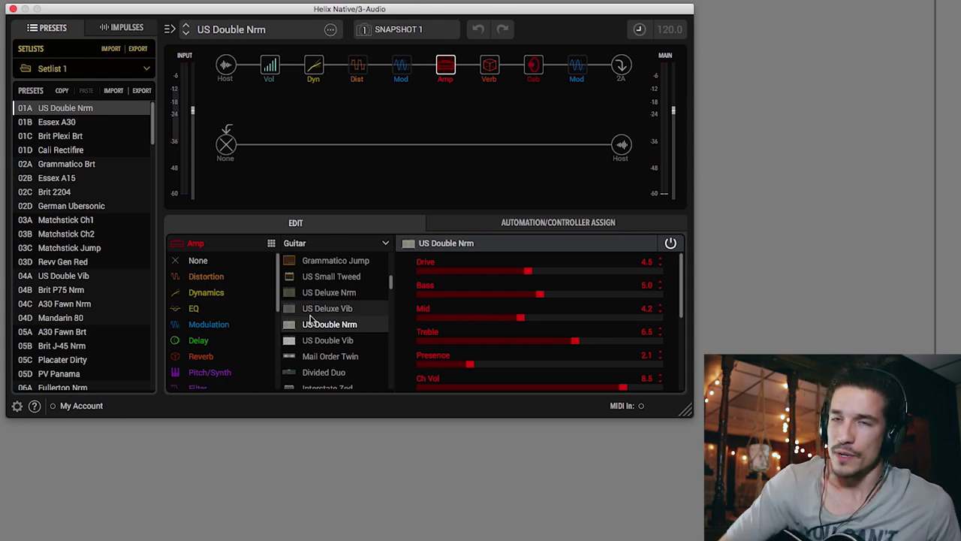
# - Focus the Helix Native window and load preset 01B Essex A30
pyautogui.click(311, 321)
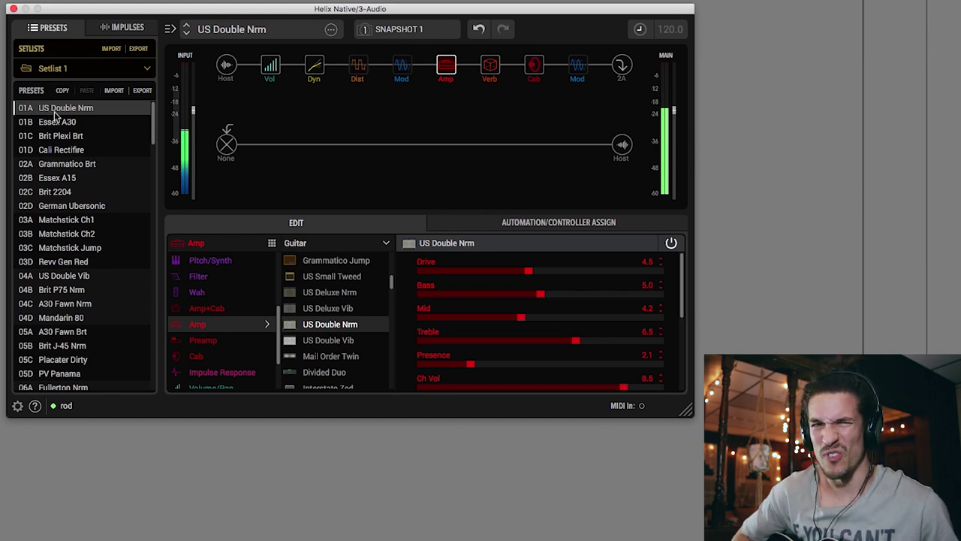
pyautogui.click(54, 123)
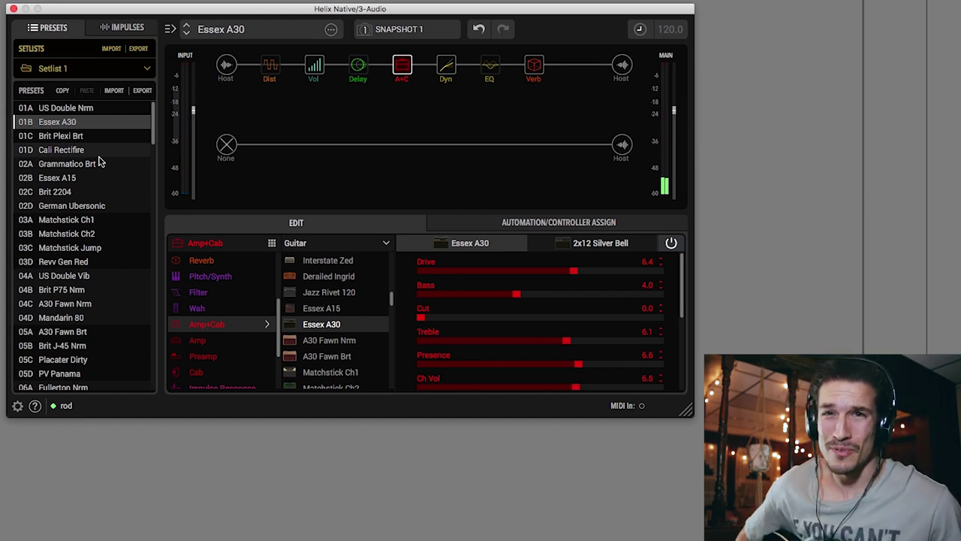
# - Audition presets 01C Brit Plexi Brt and 01D Cali Rectifire, then load 07A Jazz Rivet 120
pyautogui.click(52, 138)
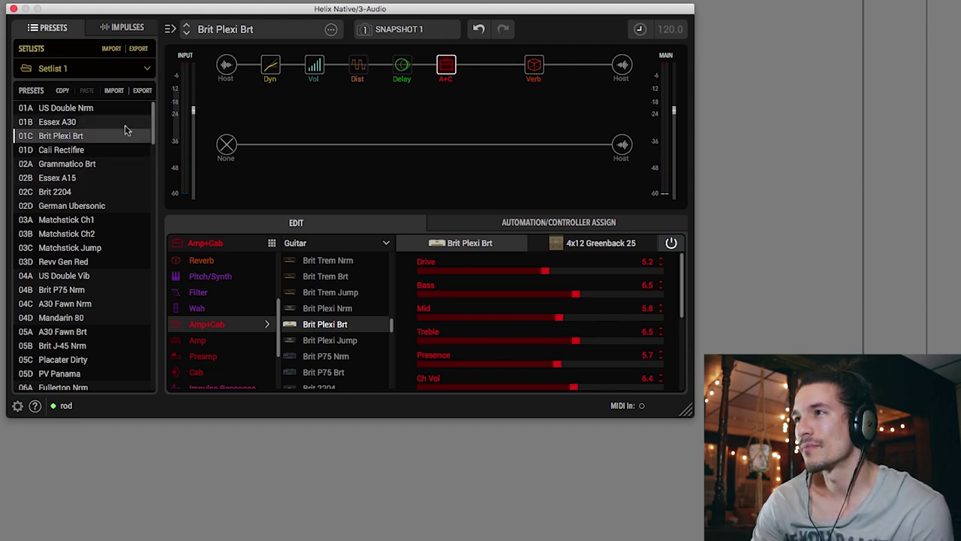
pyautogui.click(50, 150)
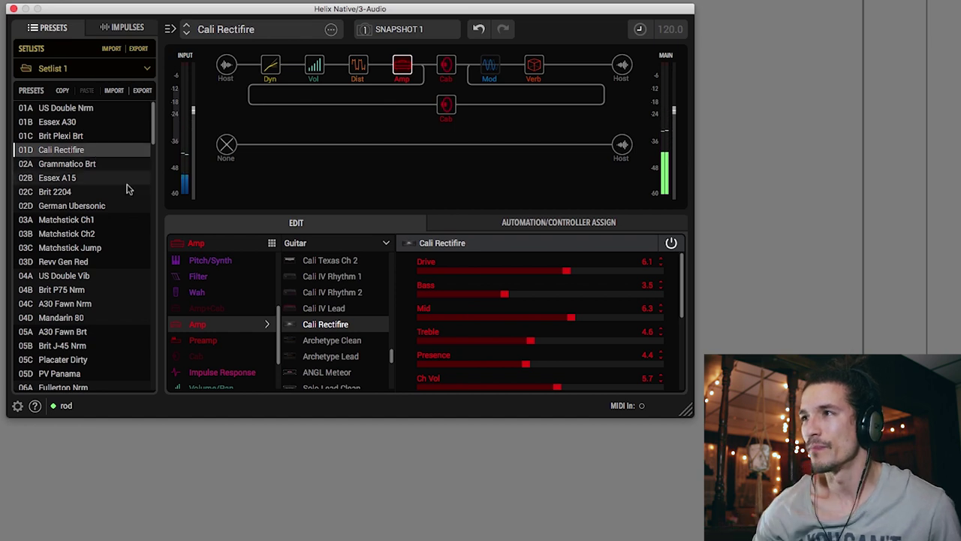
pyautogui.scroll(-5, 88, 193)
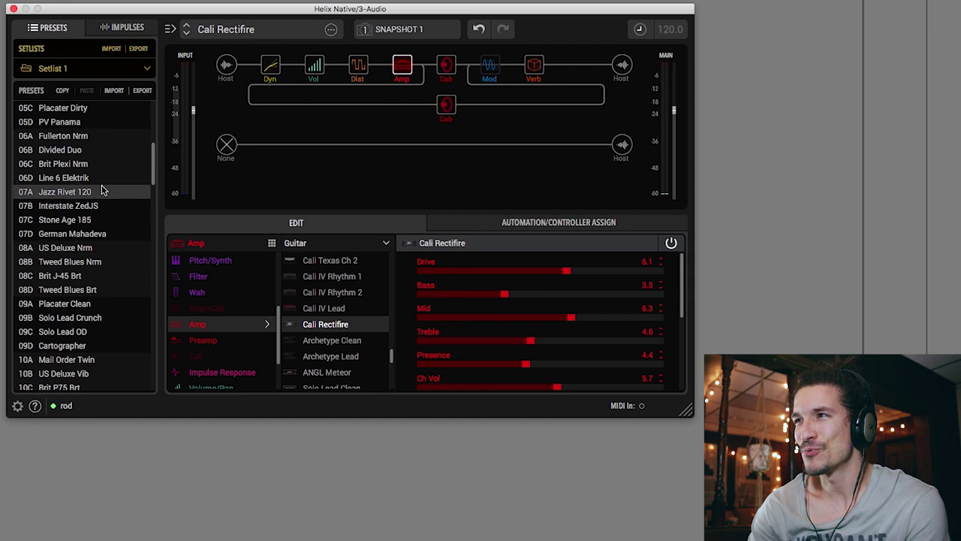
pyautogui.click(97, 191)
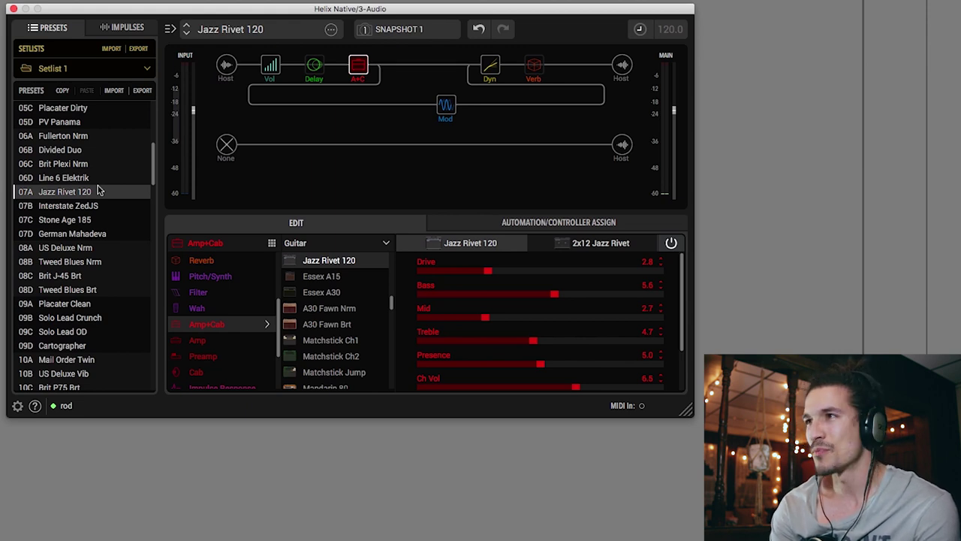
pyautogui.scroll(-5, 98, 190)
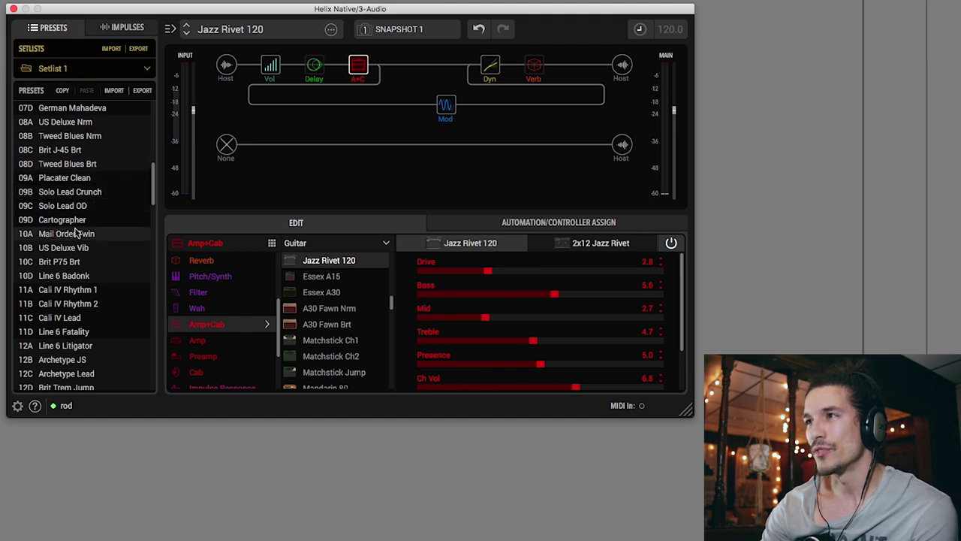
pyautogui.scroll(-2, 78, 234)
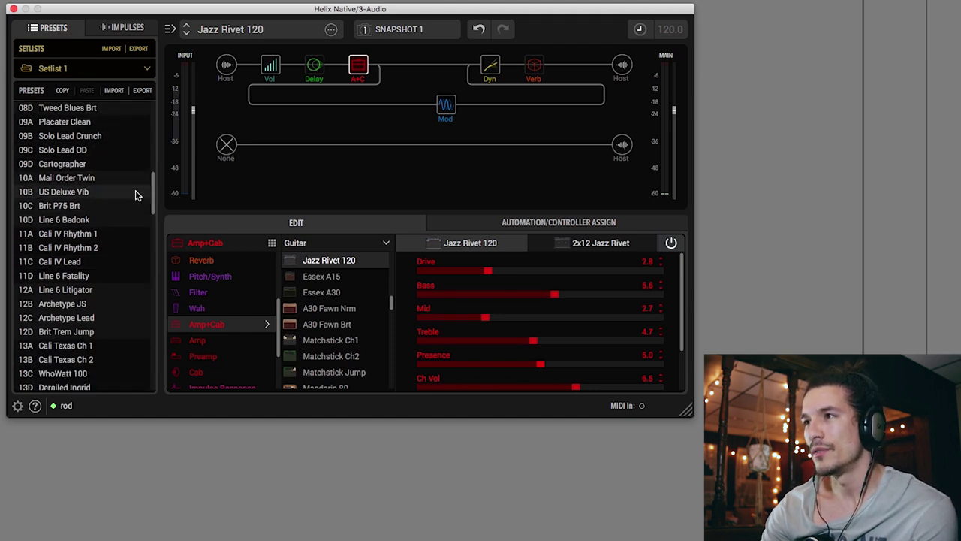
pyautogui.scroll(-8, 98, 226)
pyautogui.scroll(-5, 60, 347)
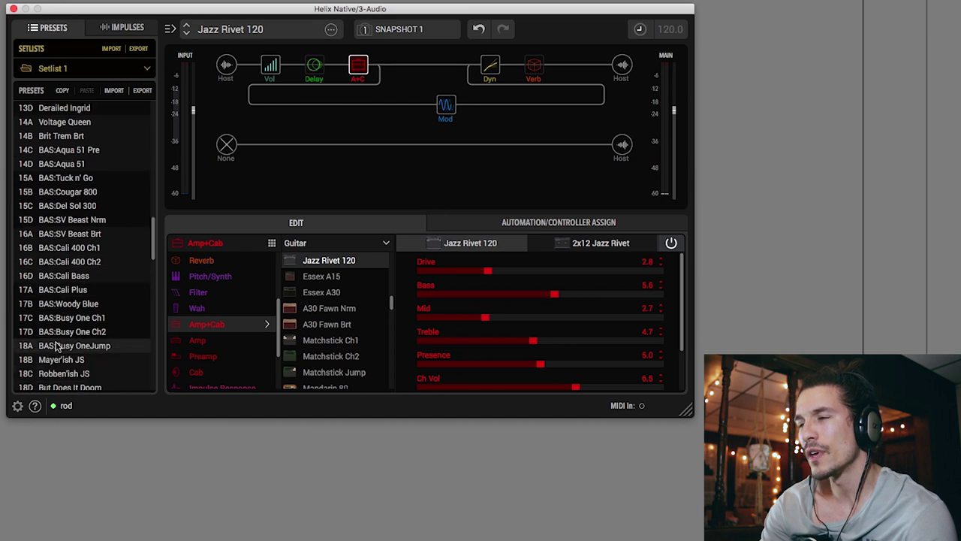
pyautogui.scroll(4, 125, 291)
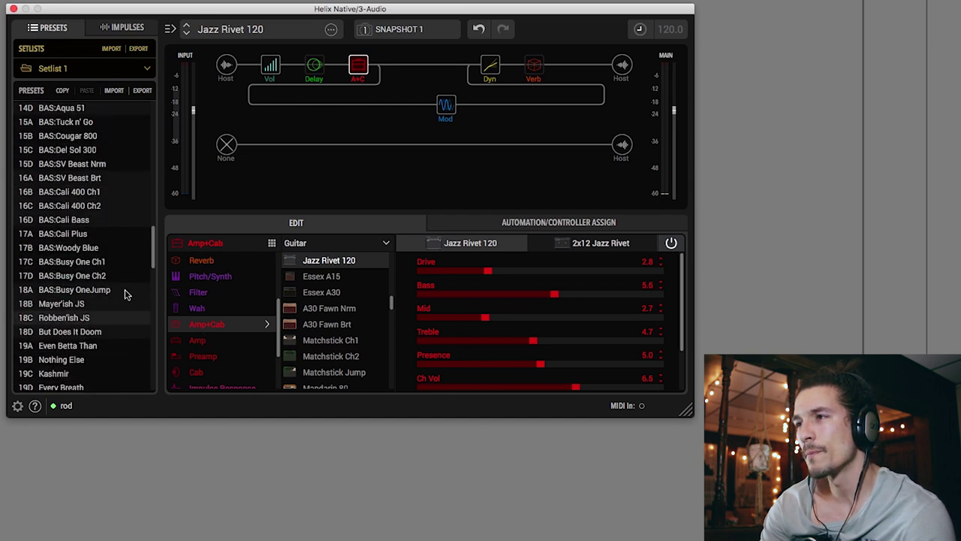
pyautogui.scroll(10, 125, 293)
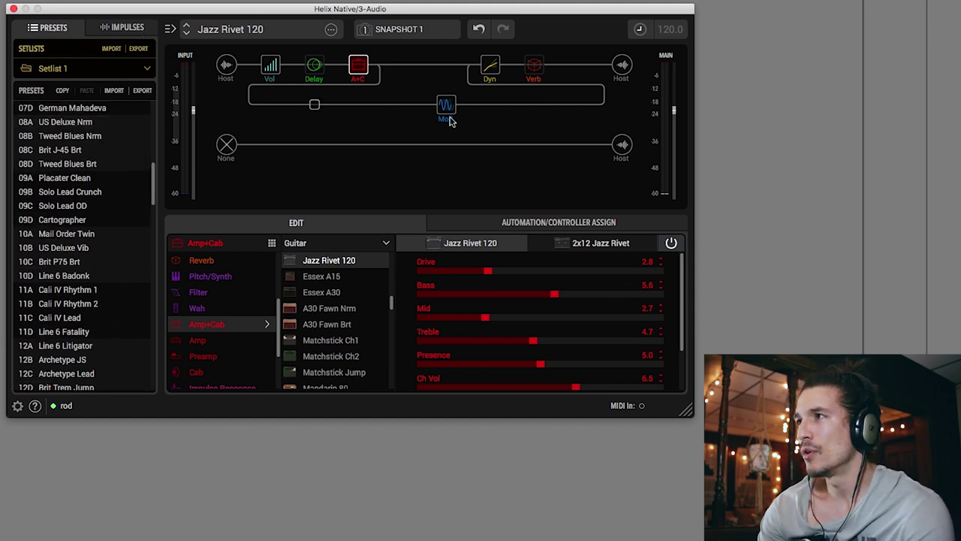
pyautogui.moveTo(558, 79)
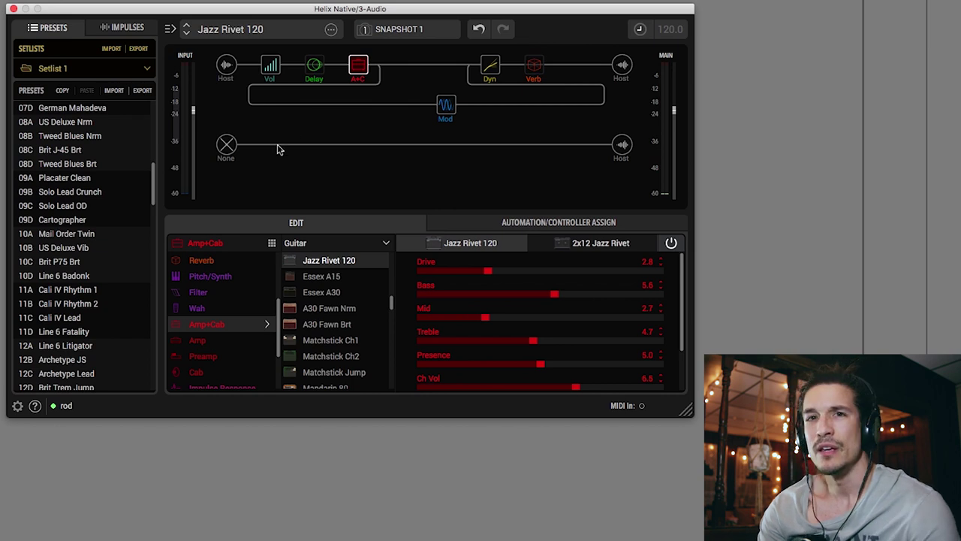
pyautogui.scroll(2, 63, 195)
pyautogui.scroll(10, 63, 195)
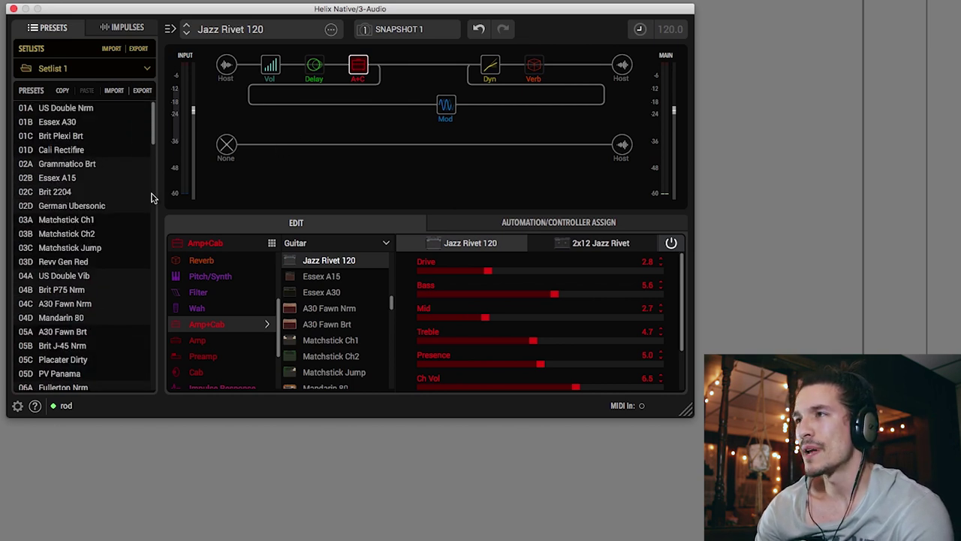
# - Pick the USER 1 setlist from the Setlists dropdown and load its 01A New Preset
pyautogui.click(78, 70)
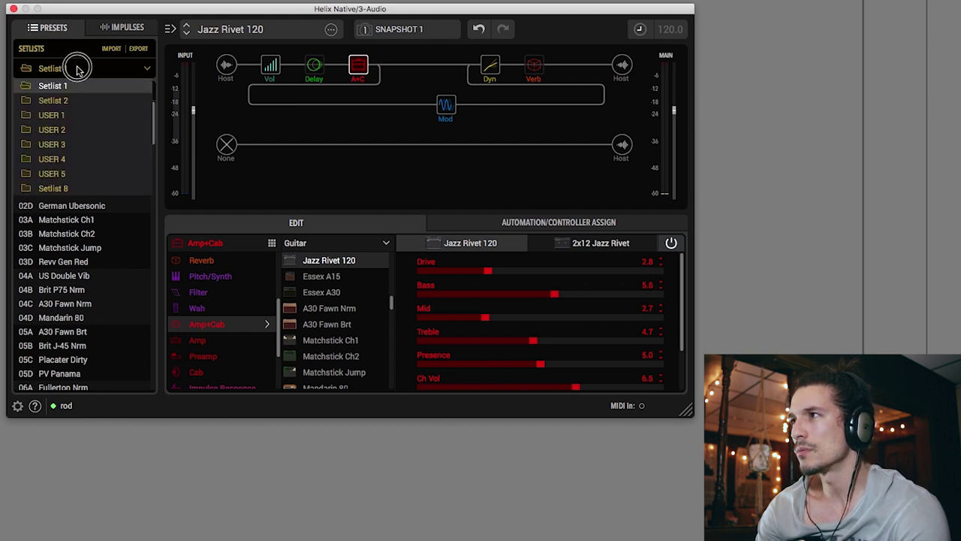
pyautogui.click(75, 117)
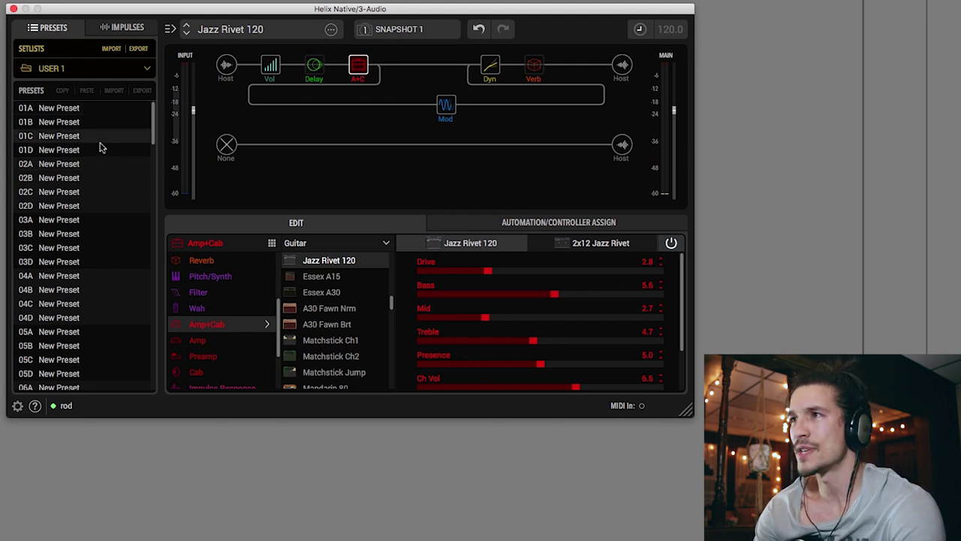
pyautogui.click(78, 109)
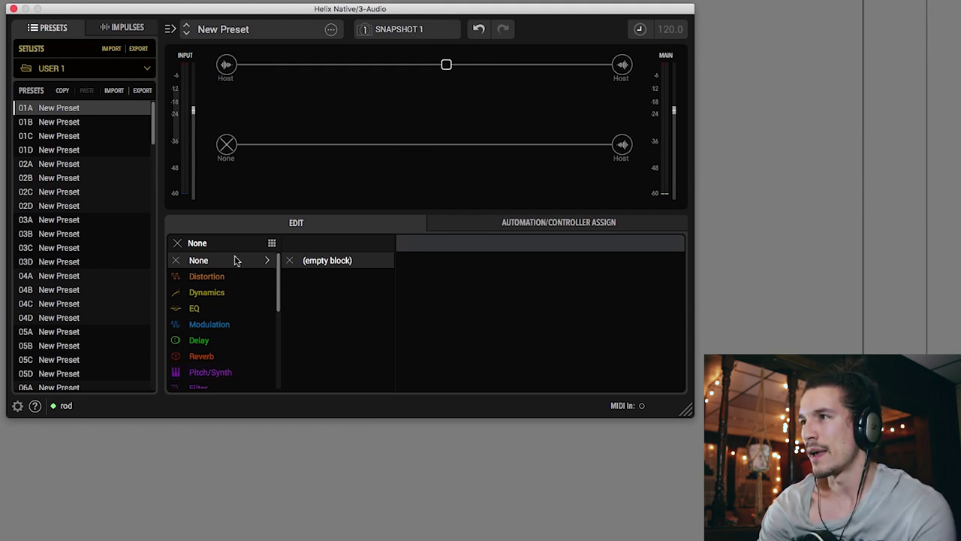
pyautogui.moveTo(277, 259); pyautogui.dragTo(276, 319)
# - Make the empty block an Essex A30 amp with a 4x12 Greenback 25 cab
pyautogui.click(248, 312)
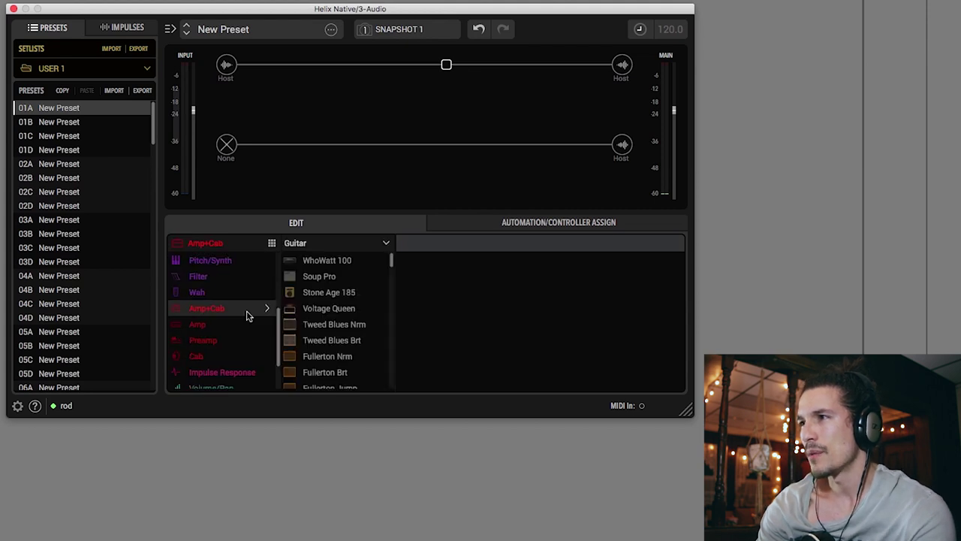
pyautogui.moveTo(390, 259); pyautogui.dragTo(348, 299)
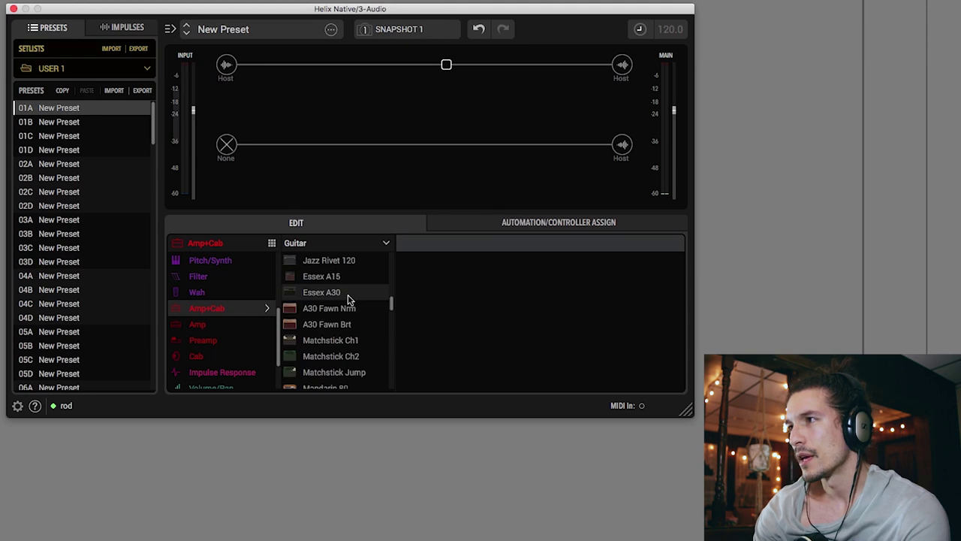
pyautogui.click(347, 299)
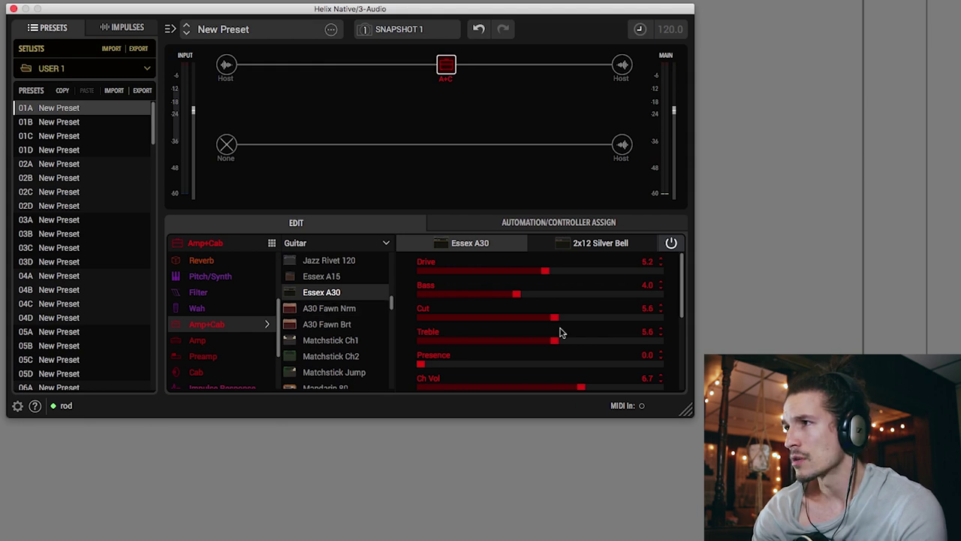
pyautogui.click(618, 243)
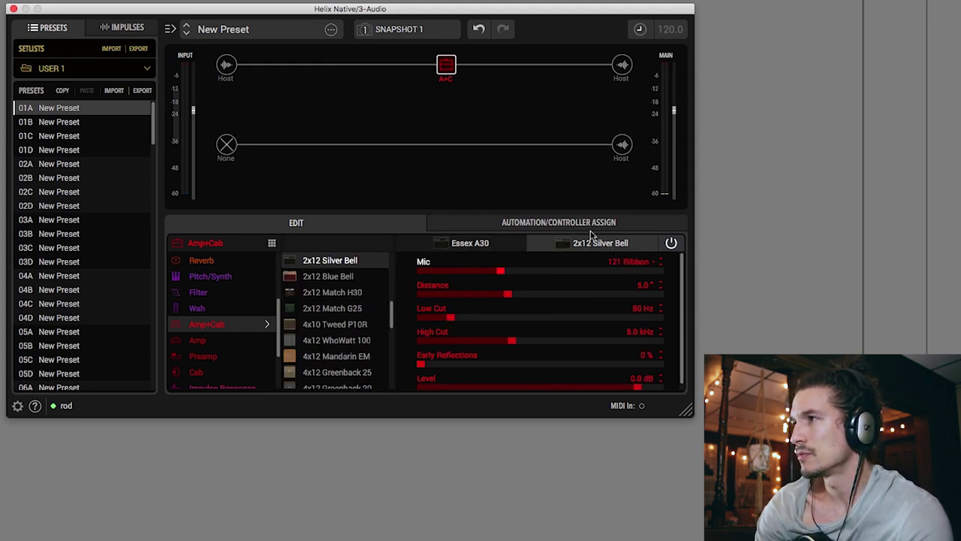
pyautogui.scroll(-2, 390, 320)
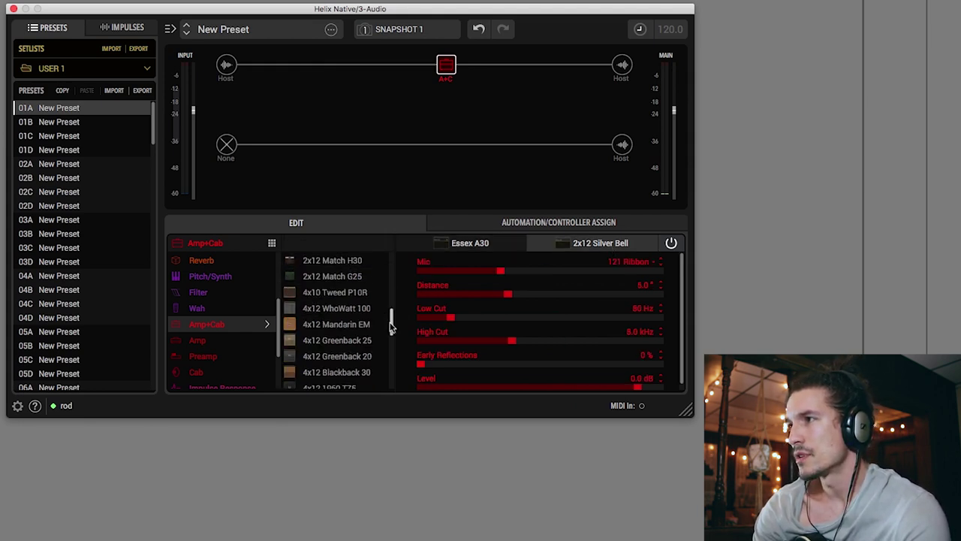
pyautogui.click(367, 341)
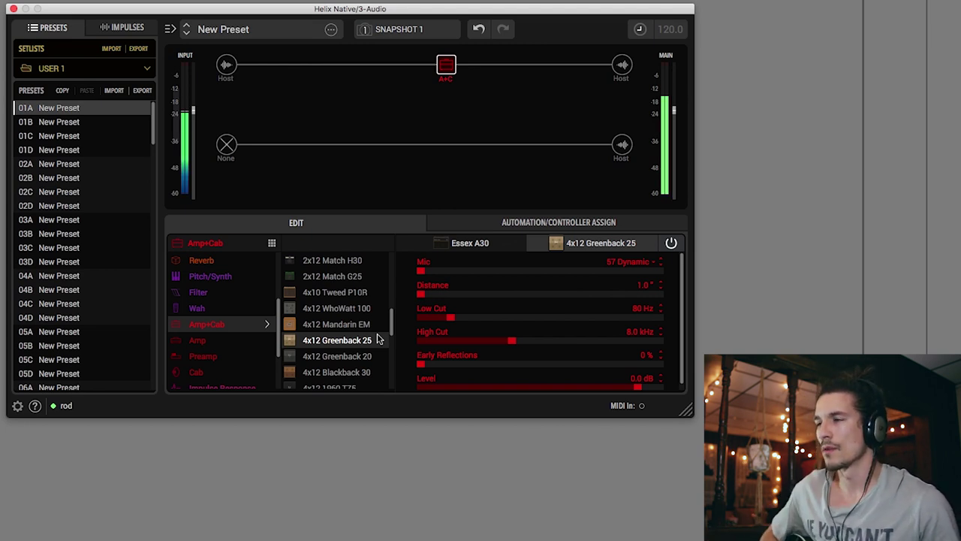
pyautogui.click(359, 359)
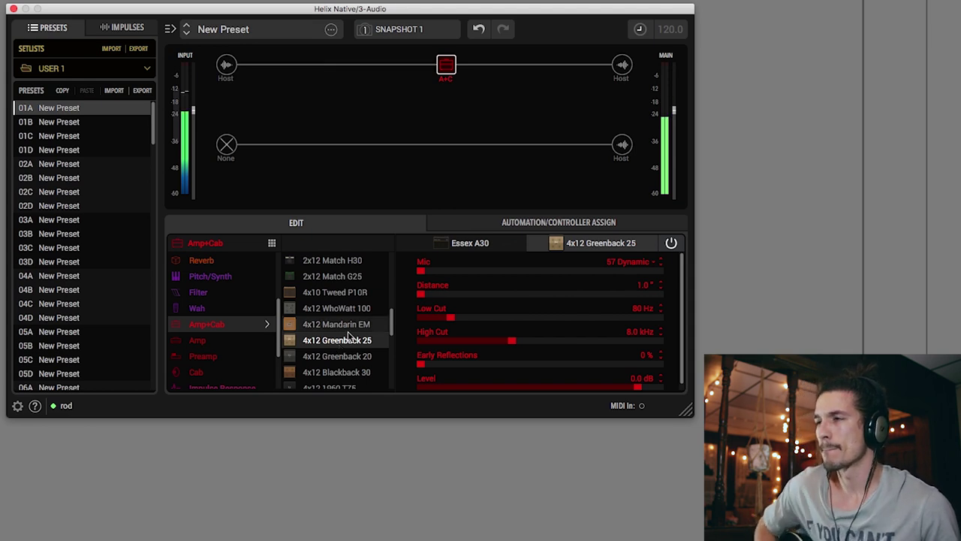
pyautogui.scroll(5, 348, 336)
pyautogui.moveTo(392, 292); pyautogui.dragTo(389, 375)
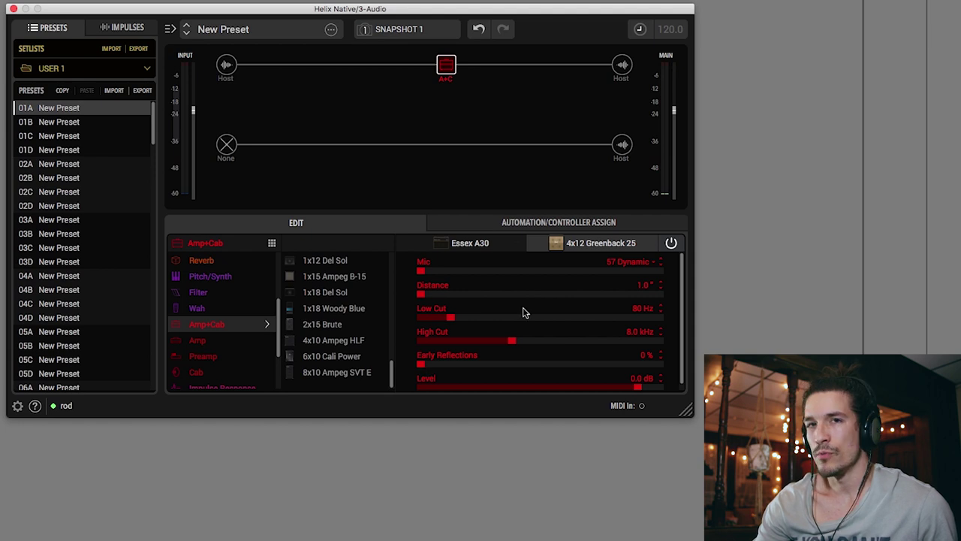
# - Keep the cab mic on 57 Dynamic and bring up the Essex A30 amp parameters
pyautogui.click(661, 261)
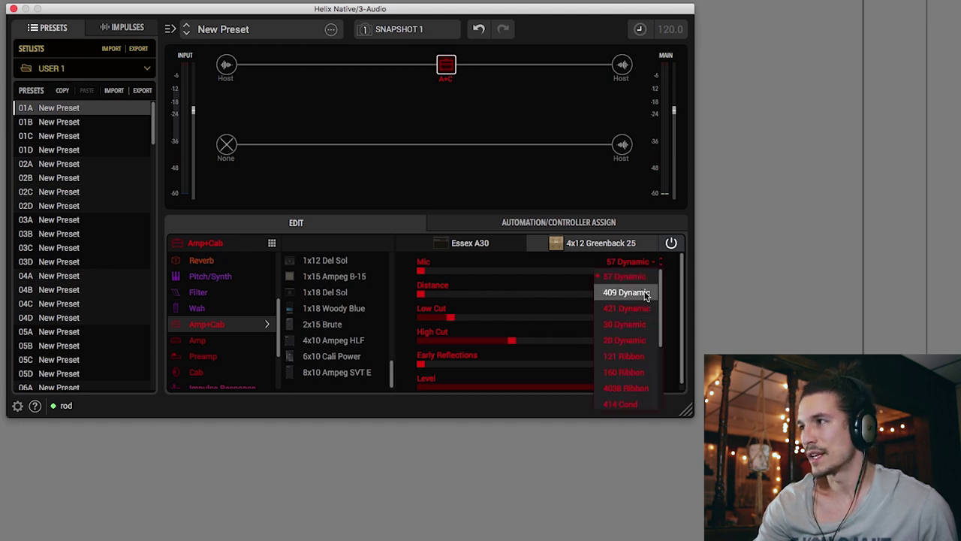
pyautogui.click(476, 264)
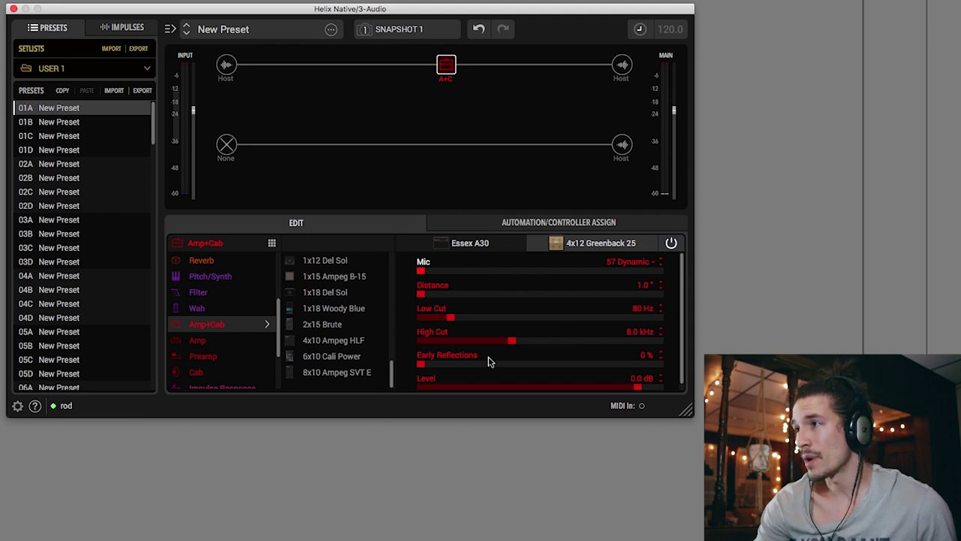
pyautogui.click(473, 245)
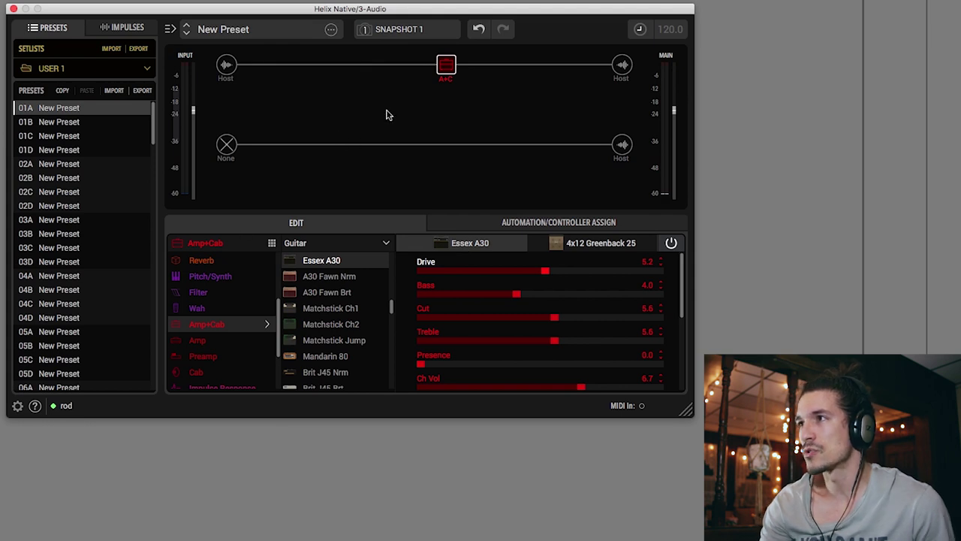
pyautogui.click(314, 67)
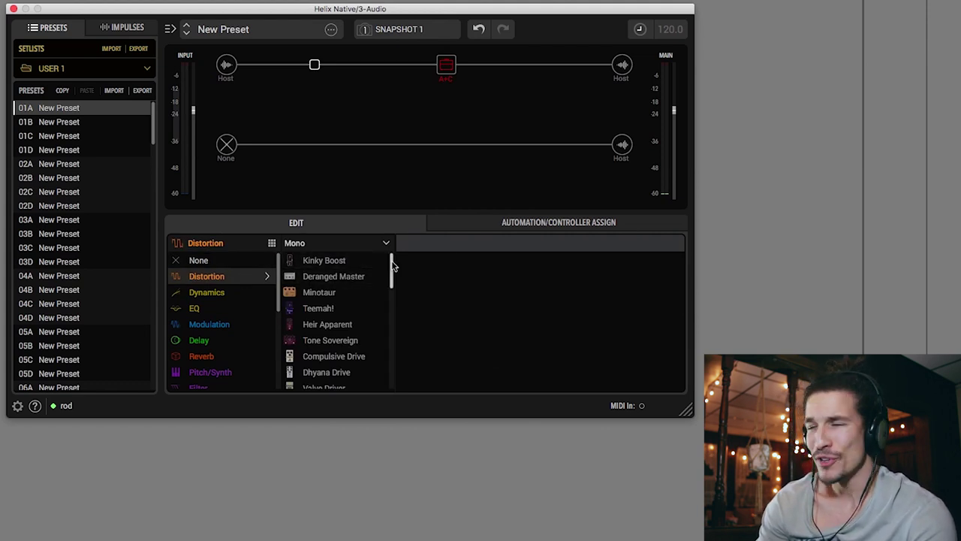
# - Add a Scream 808 distortion (Gain 5.2, Tone 6.5, Level 6.7) in the slot before the amp
pyautogui.moveTo(392, 266)
pyautogui.mouseDown()
pyautogui.moveTo(393, 278)
pyautogui.moveTo(390, 262)
pyautogui.mouseUp()
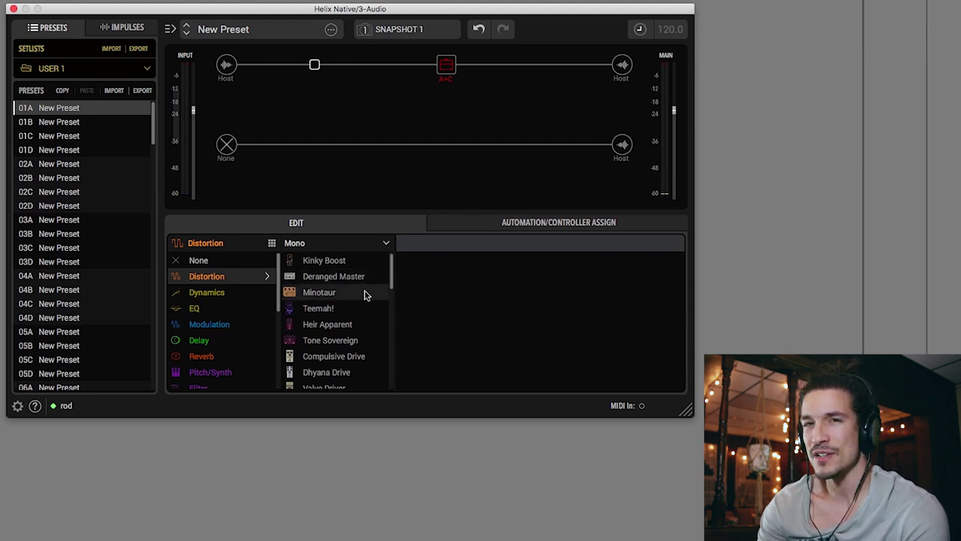
pyautogui.moveTo(391, 265)
pyautogui.mouseDown()
pyautogui.moveTo(395, 382)
pyautogui.moveTo(393, 255)
pyautogui.mouseUp()
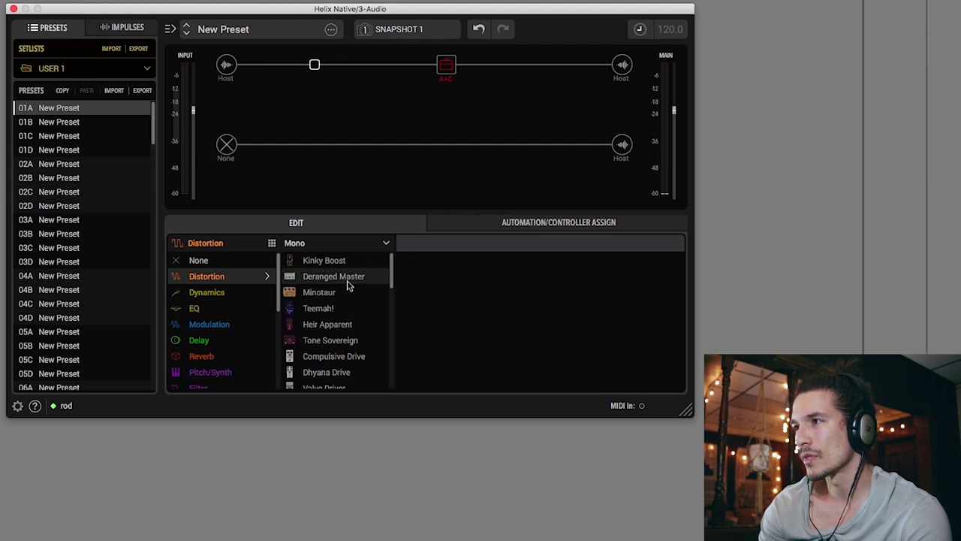
pyautogui.scroll(-3, 334, 304)
pyautogui.scroll(-1, 331, 341)
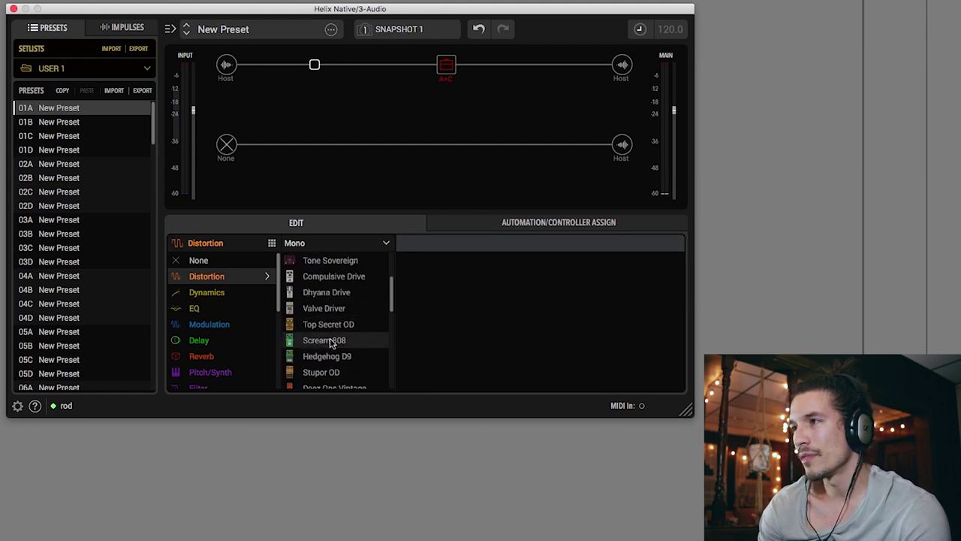
pyautogui.click(331, 342)
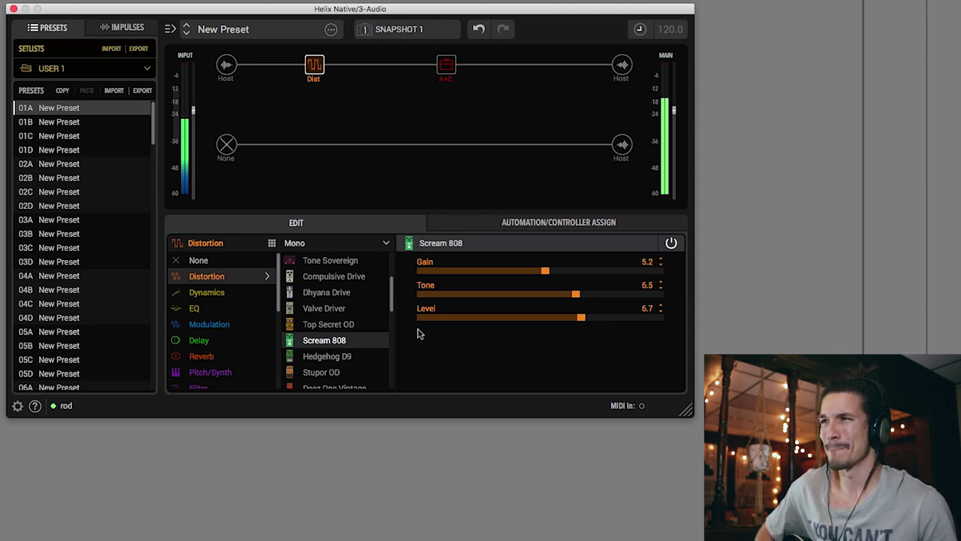
# - Toggle the Scream 808 block off, on, and off again, leaving it bypassed
pyautogui.moveTo(325, 69)
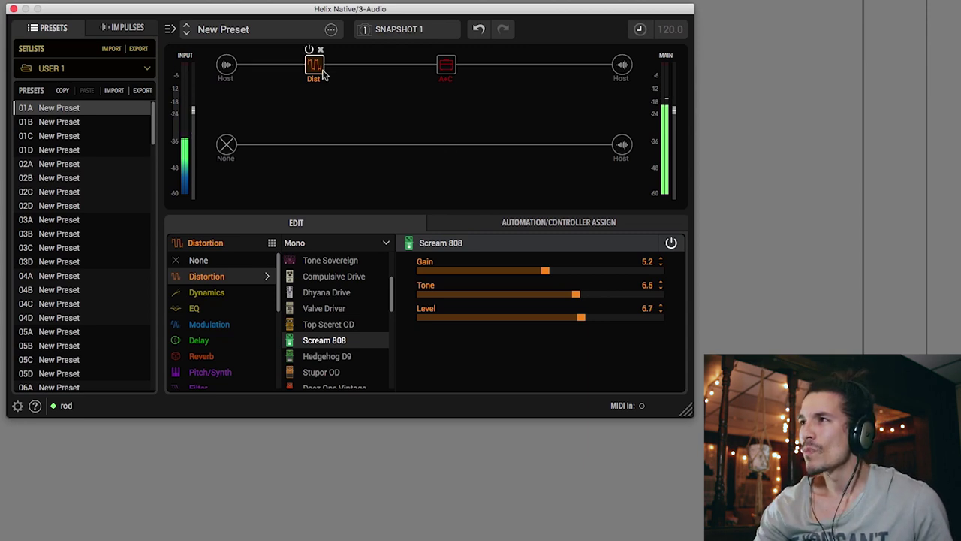
pyautogui.click(309, 51)
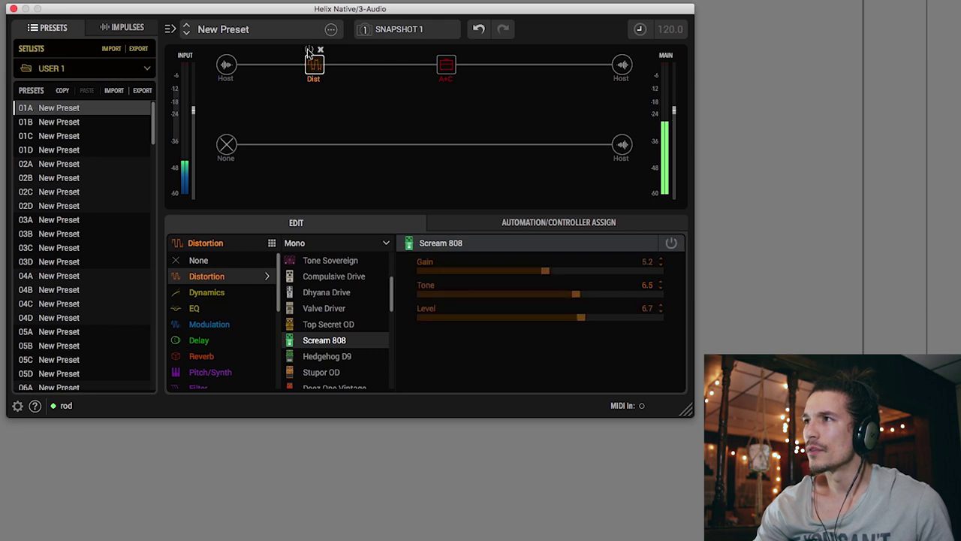
pyautogui.click(309, 50)
pyautogui.click(309, 51)
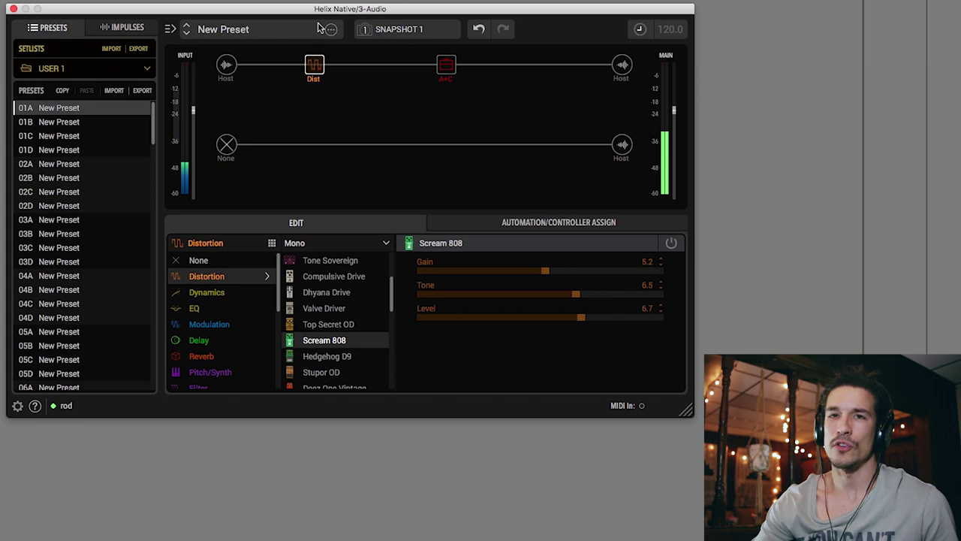
pyautogui.moveTo(302, 70)
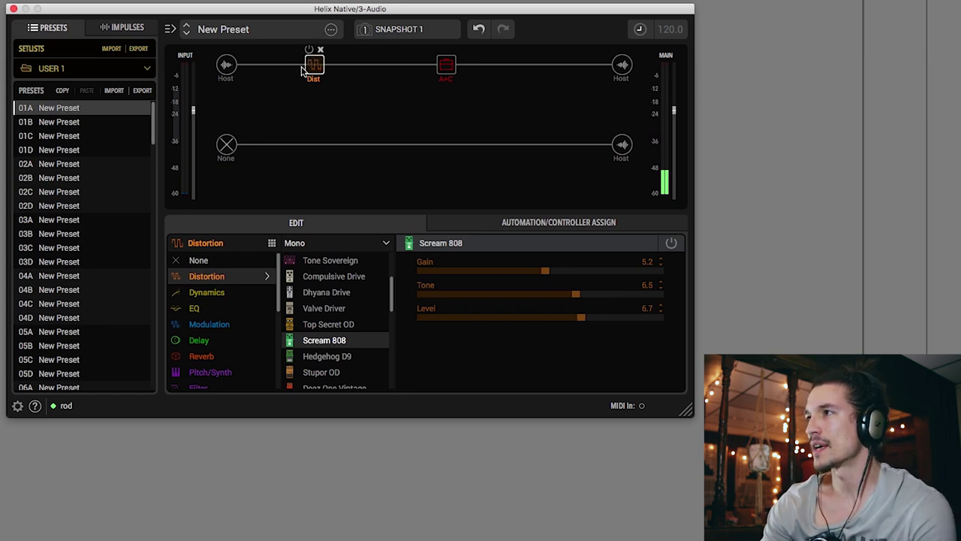
pyautogui.moveTo(458, 84)
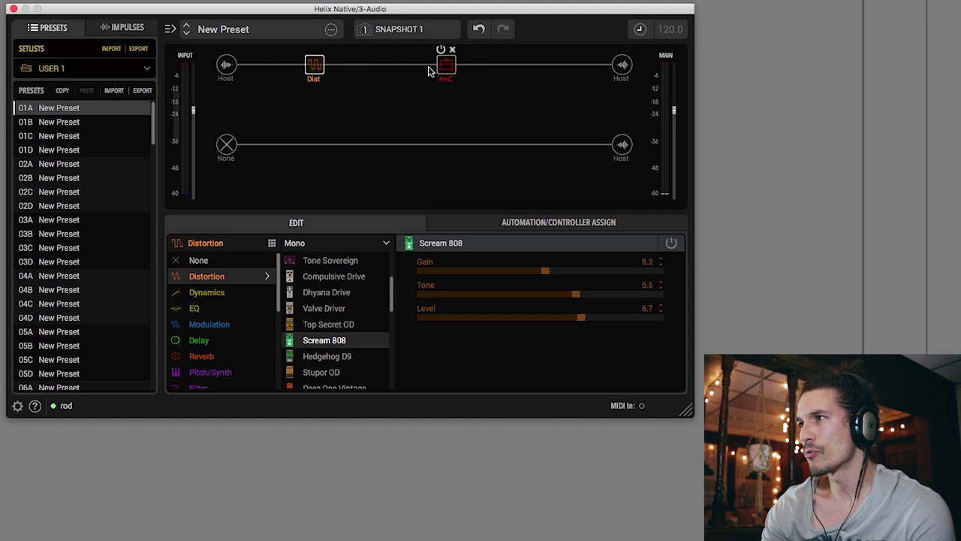
# - Select the empty slot between drive and amp and list the Legacy reverb models
pyautogui.click(402, 65)
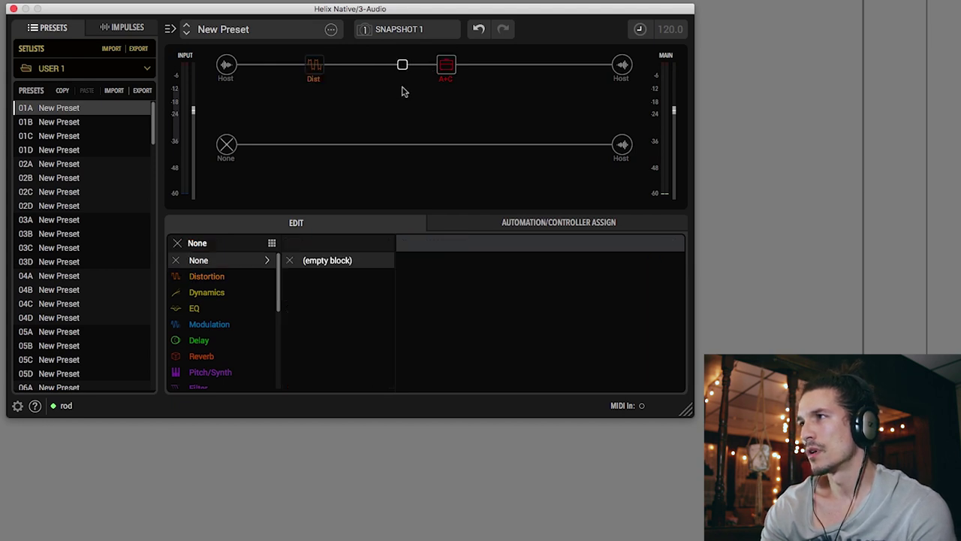
pyautogui.click(212, 357)
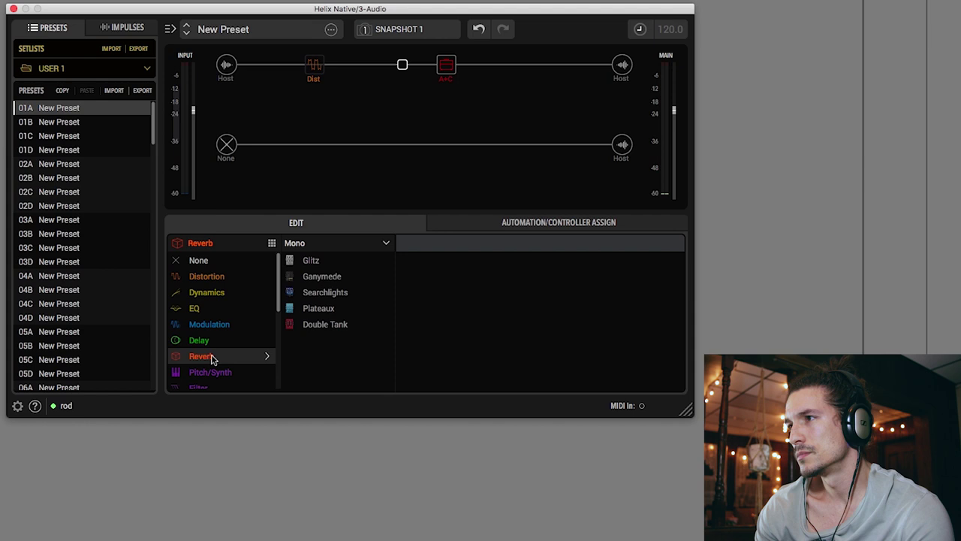
pyautogui.click(345, 247)
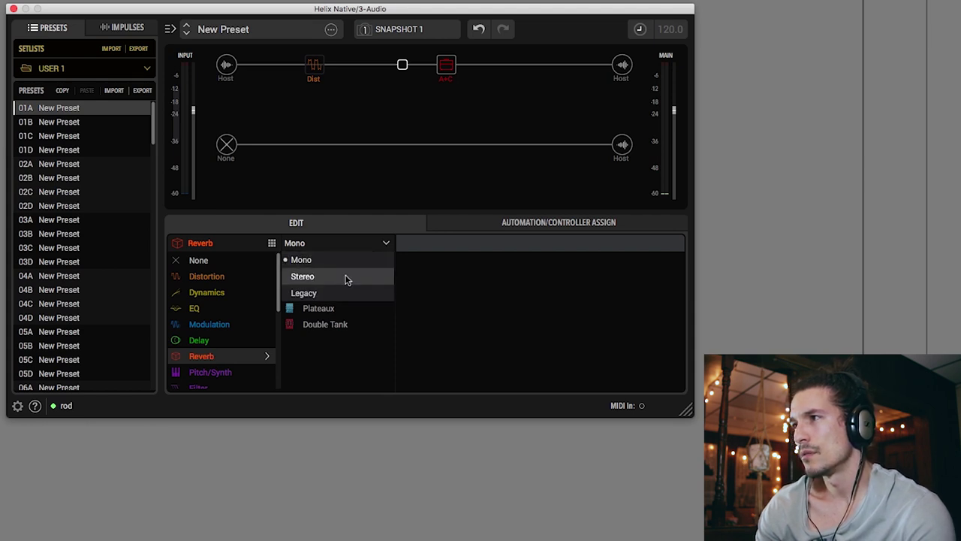
pyautogui.click(353, 242)
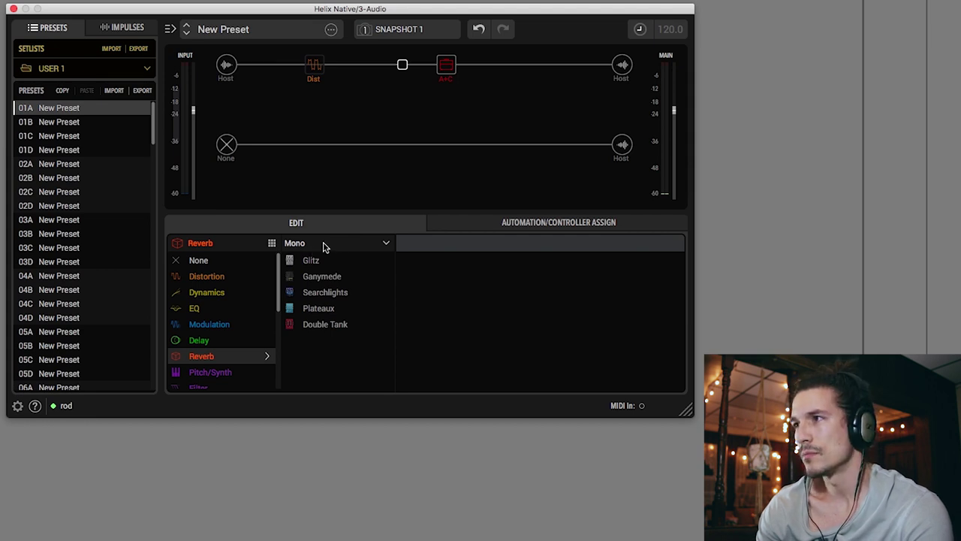
pyautogui.click(324, 245)
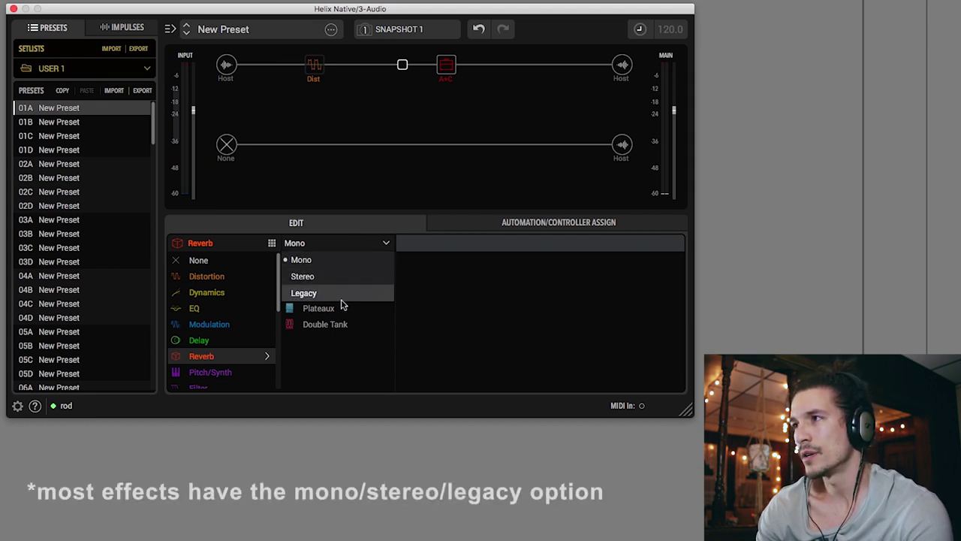
pyautogui.click(342, 297)
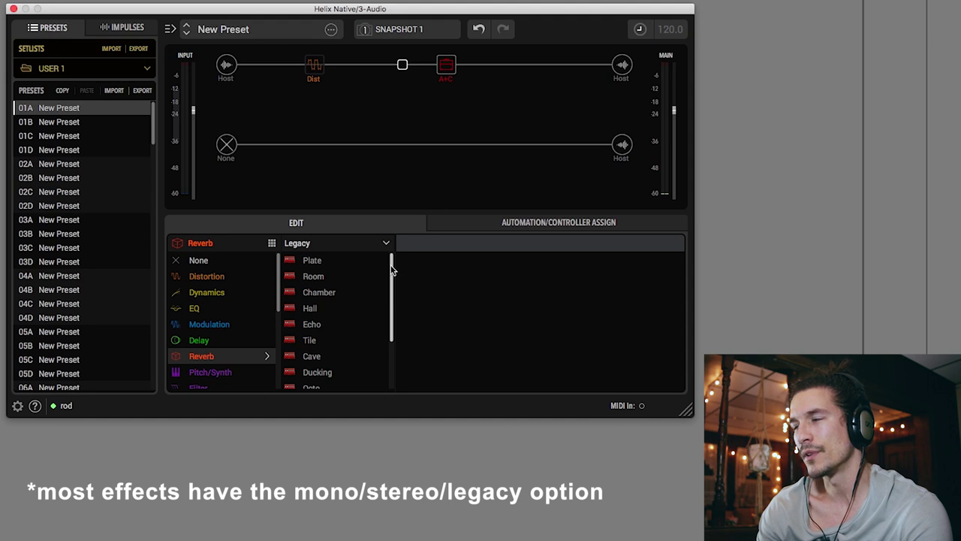
pyautogui.moveTo(391, 271)
pyautogui.mouseDown()
pyautogui.moveTo(406, 315)
pyautogui.moveTo(393, 279)
pyautogui.mouseUp()
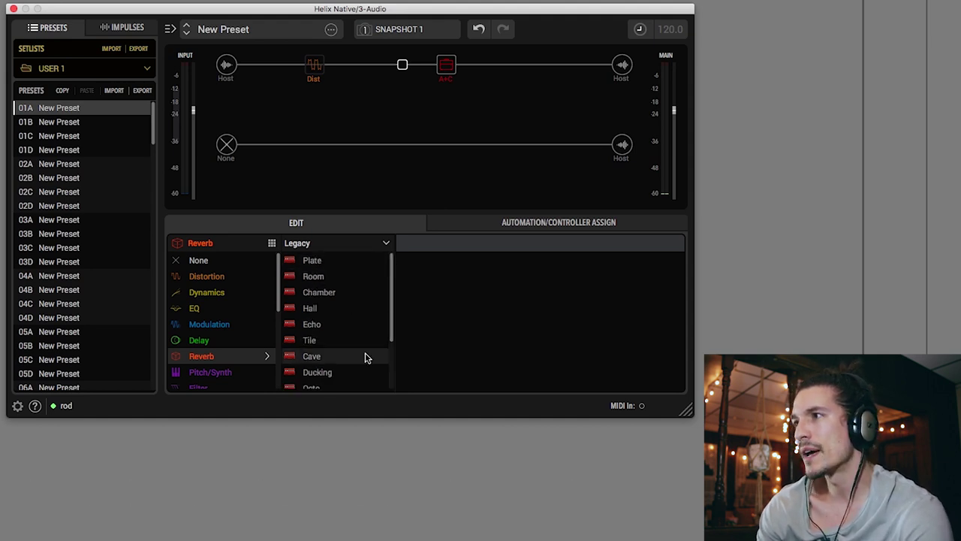
# - Add a legacy Plate reverb, try stereo Plateaux and Glitz, then return to legacy Plate
pyautogui.click(370, 268)
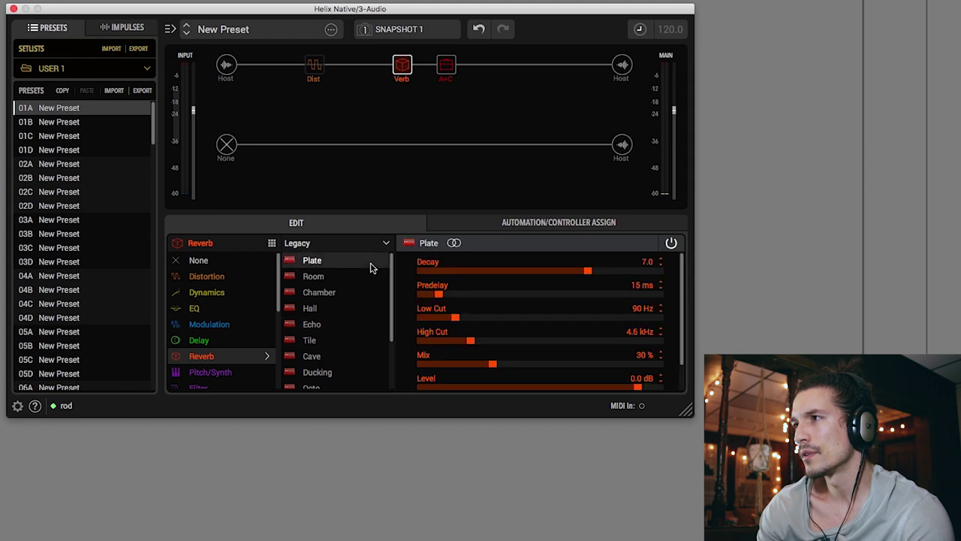
pyautogui.click(335, 242)
pyautogui.click(331, 276)
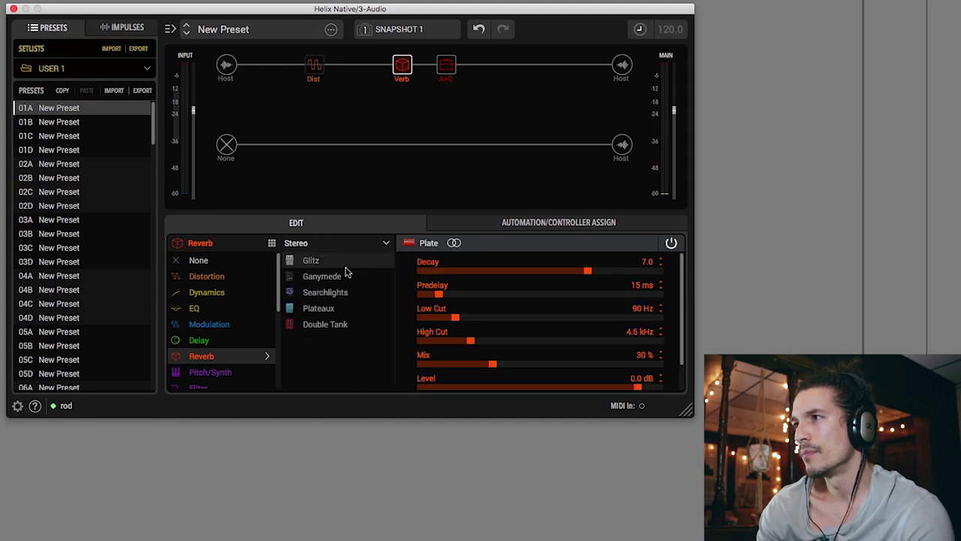
pyautogui.click(348, 307)
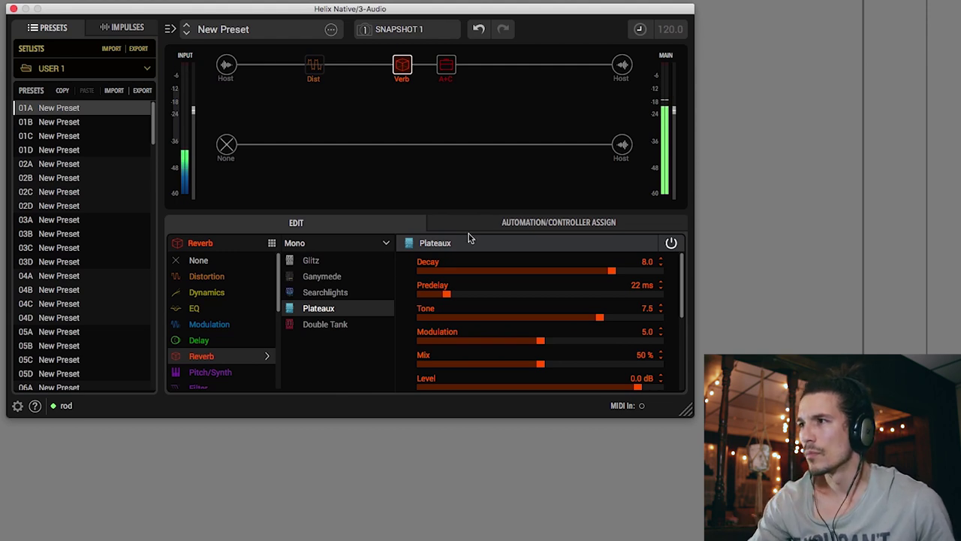
pyautogui.click(378, 265)
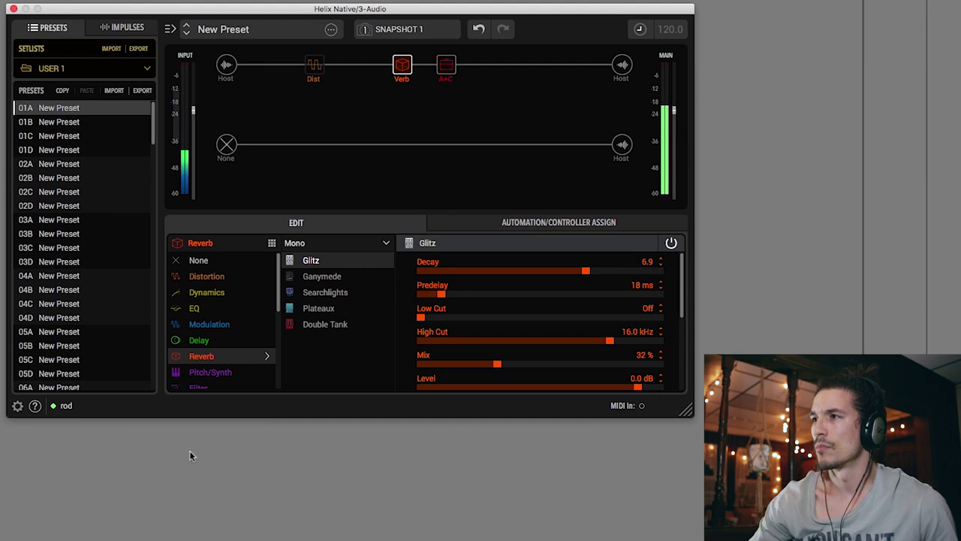
pyautogui.click(318, 242)
pyautogui.click(314, 292)
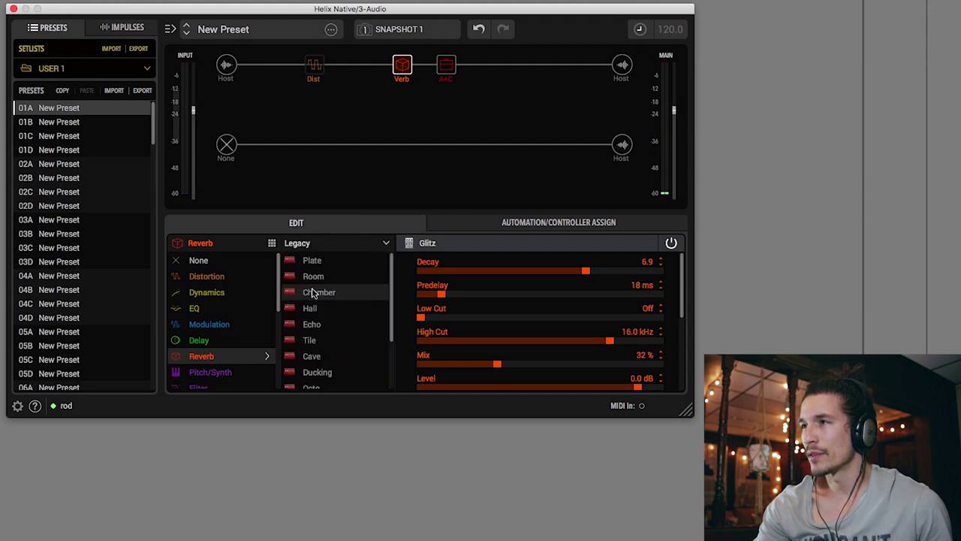
pyautogui.click(333, 264)
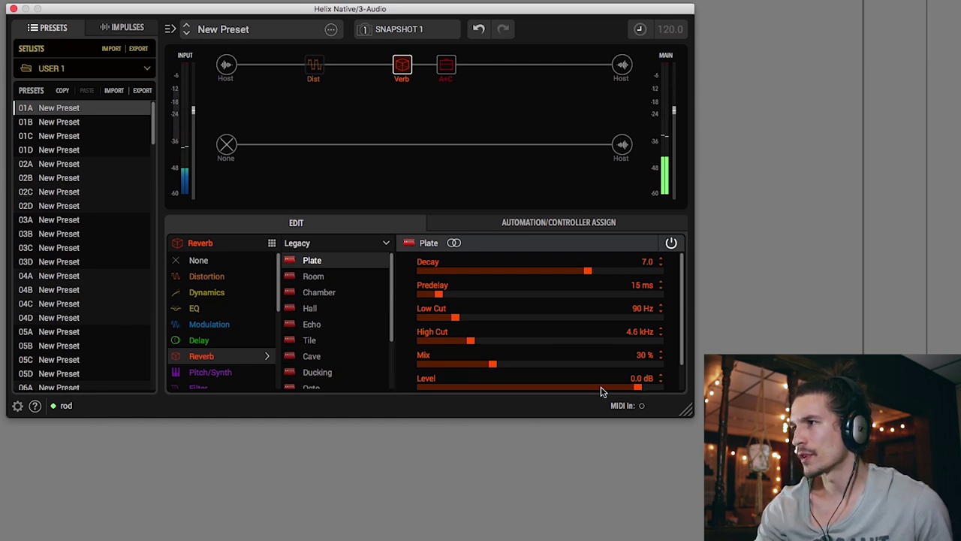
# - Set the reverb Mix to 20% and Decay to 4.4, then drag the amp+cab block
pyautogui.moveTo(492, 363); pyautogui.dragTo(468, 366)
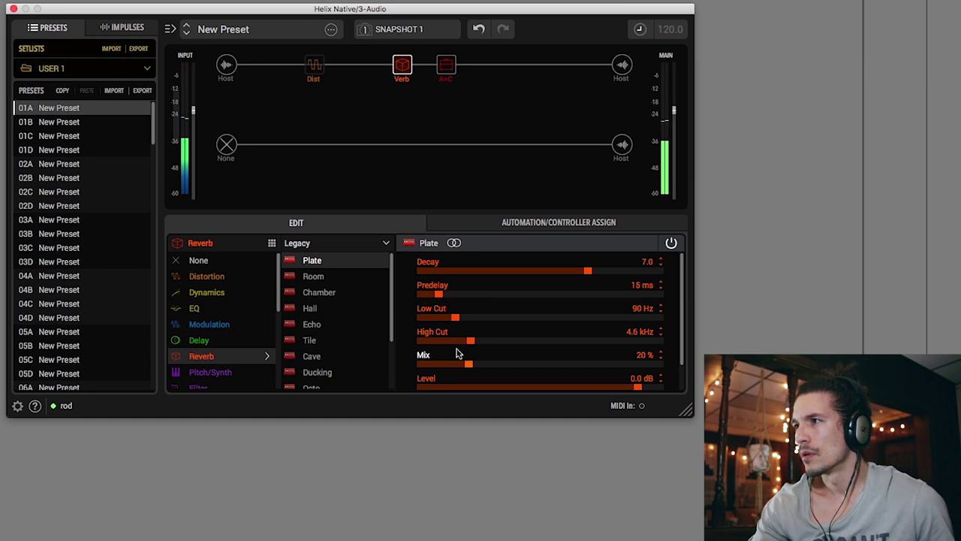
pyautogui.click(553, 273)
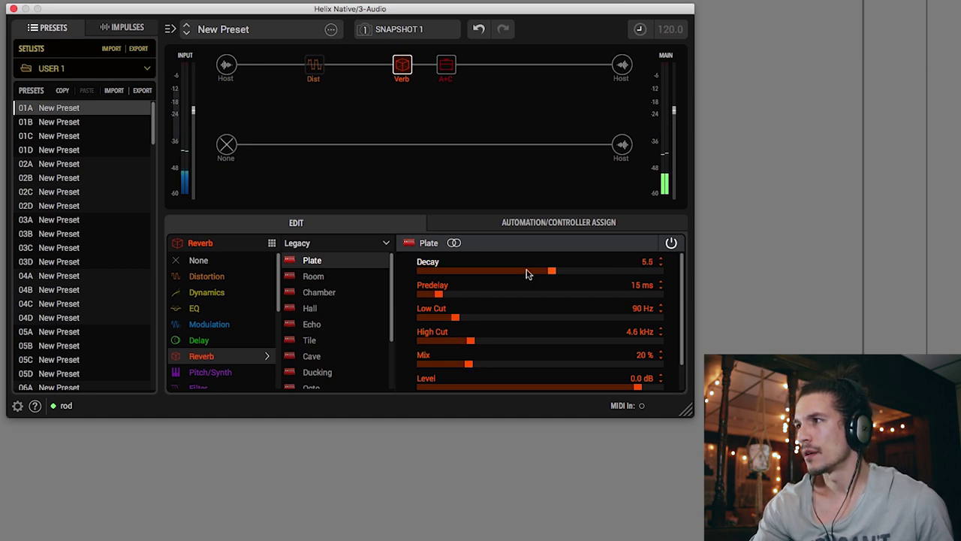
pyautogui.click(527, 272)
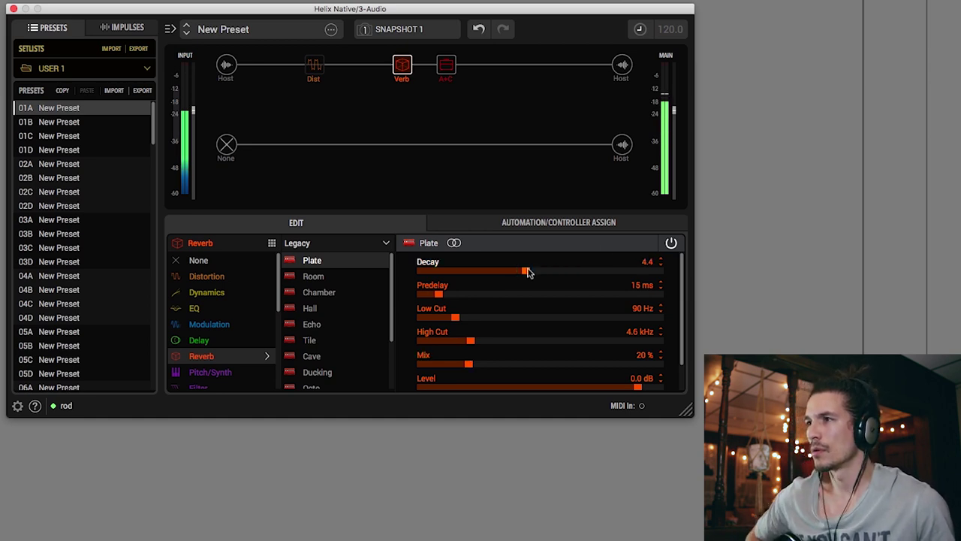
pyautogui.moveTo(443, 68)
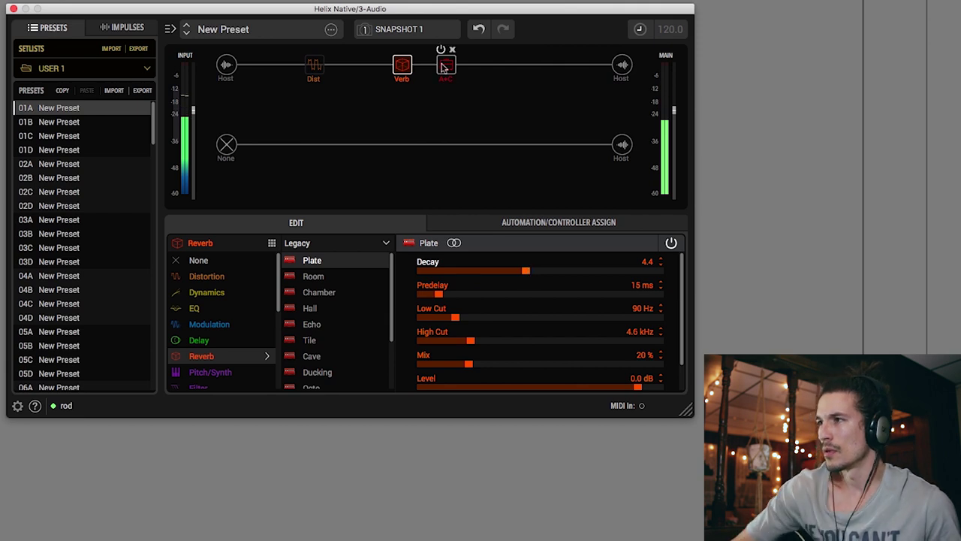
pyautogui.moveTo(443, 68); pyautogui.dragTo(488, 69)
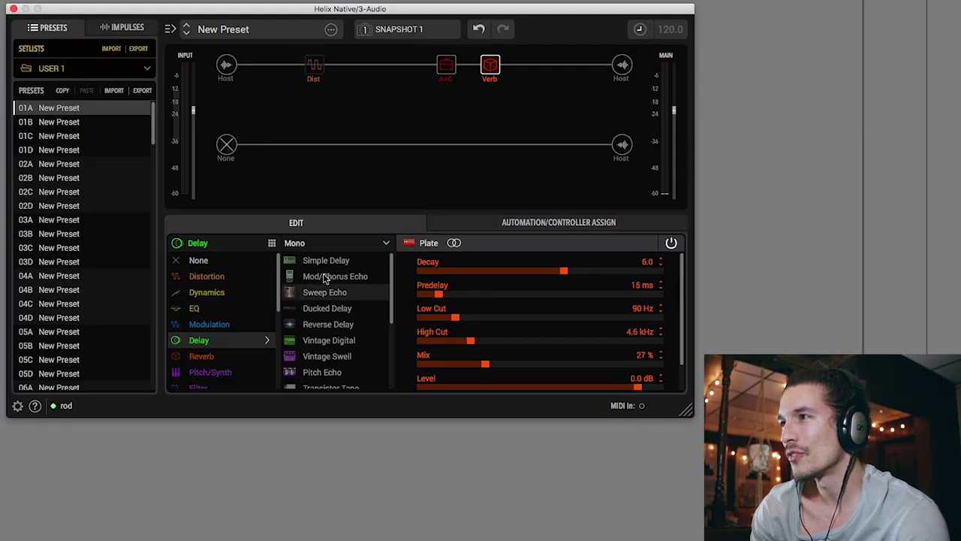
# - Swap the first path's Plate reverb for a Bucket Brigade delay at 238 ms
pyautogui.scroll(-5, 393, 272)
pyautogui.click(349, 314)
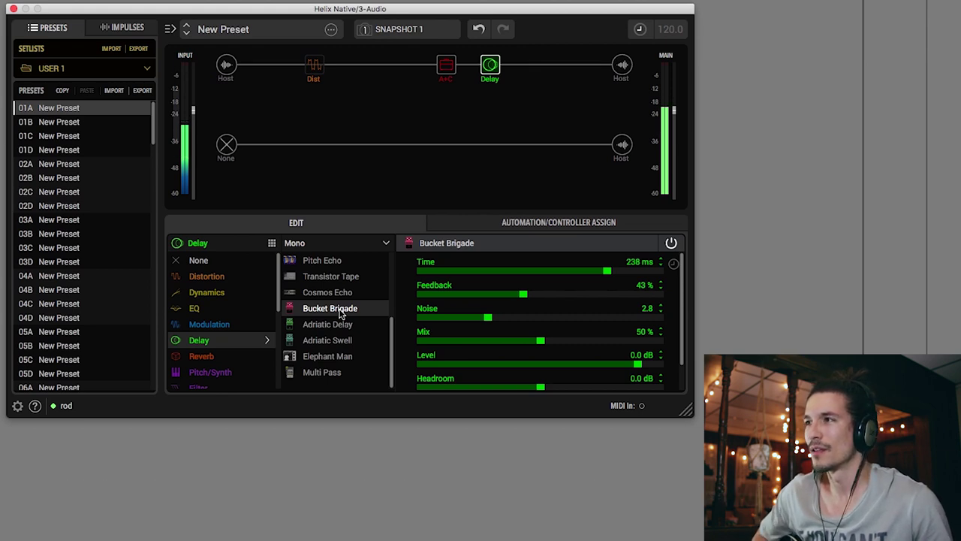
pyautogui.moveTo(446, 65)
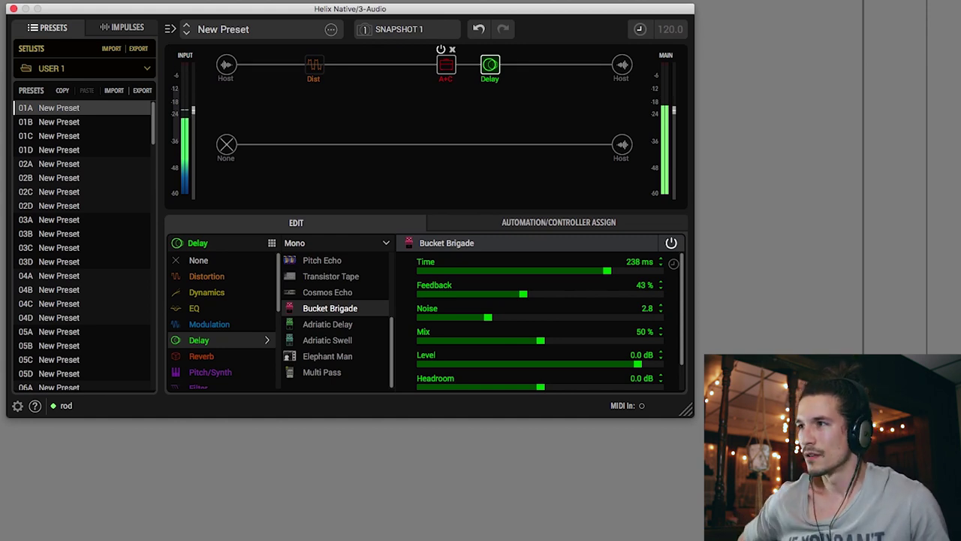
# - Change the delay to an Elephant Man in Chorus mode and set its Mix to 20%
pyautogui.click(327, 358)
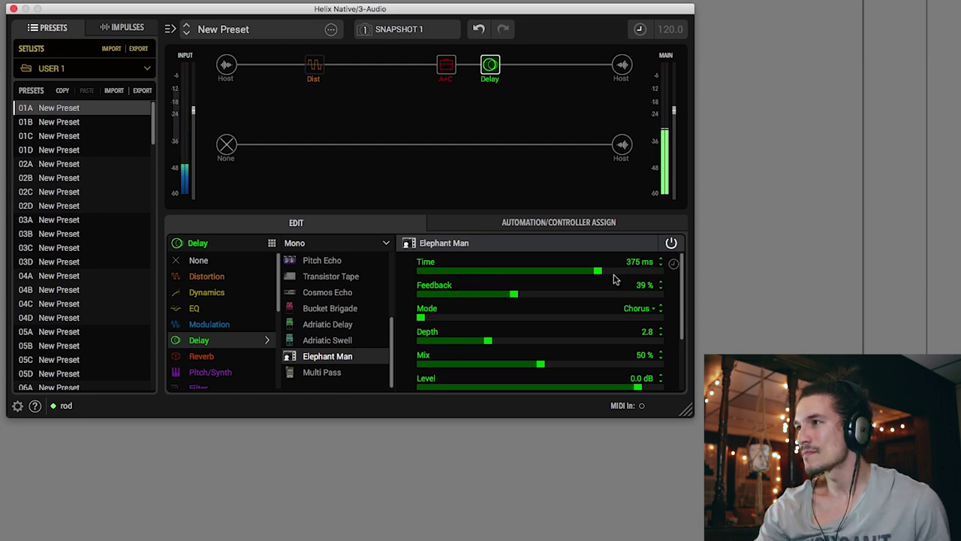
pyautogui.moveTo(540, 364); pyautogui.dragTo(500, 365)
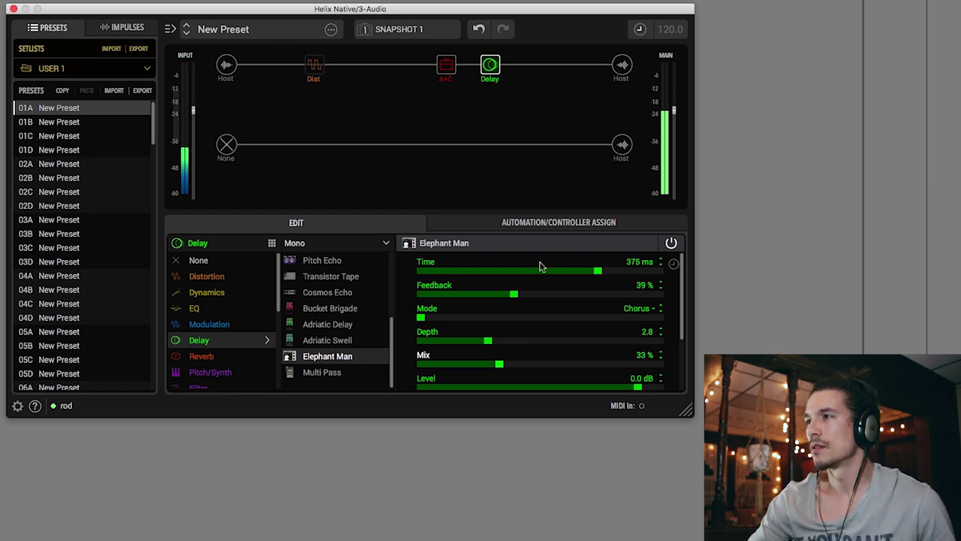
pyautogui.click(463, 365)
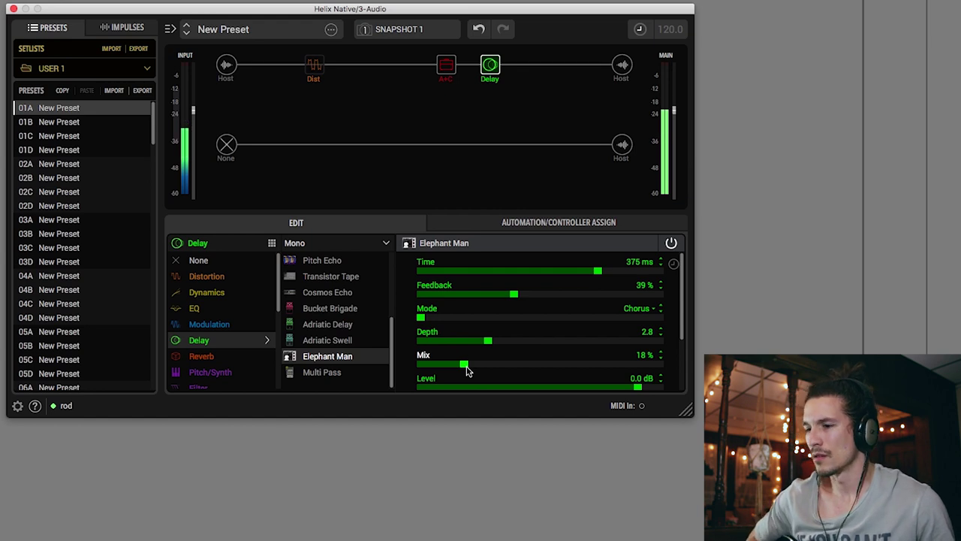
pyautogui.moveTo(466, 367); pyautogui.dragTo(476, 366)
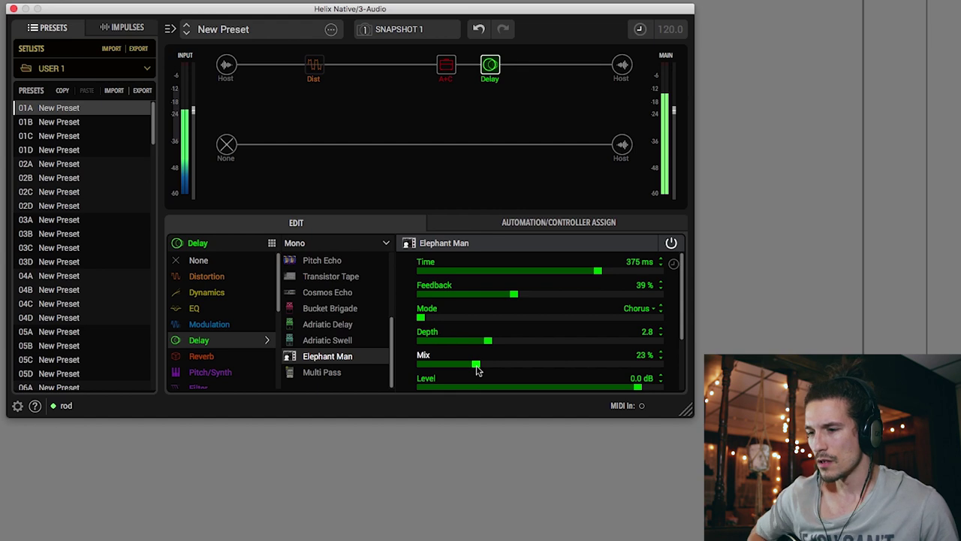
pyautogui.moveTo(476, 368); pyautogui.dragTo(469, 368)
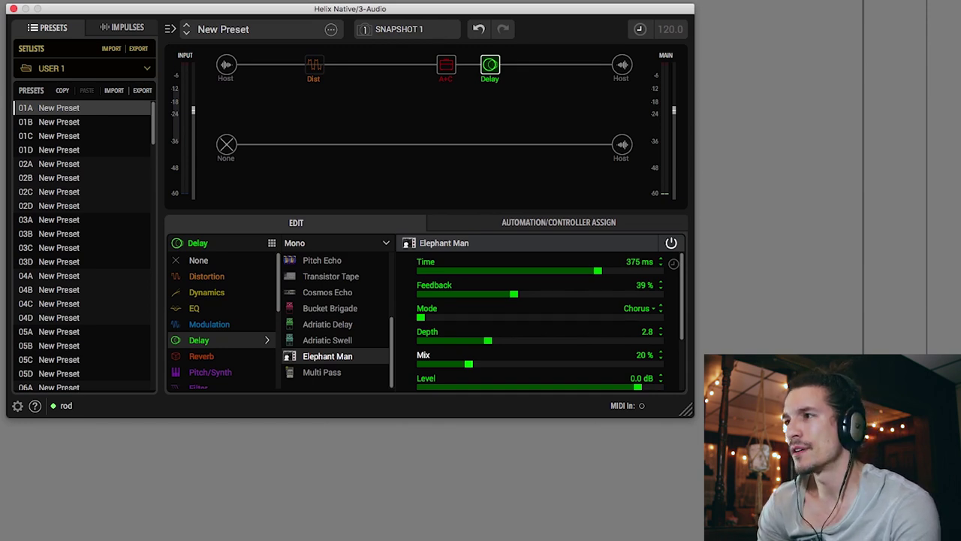
# - Keep Live's audio buffer size at 64 Samples and close Preferences, bringing Helix Native back
pyautogui.moveTo(103, 7); pyautogui.dragTo(604, 43)
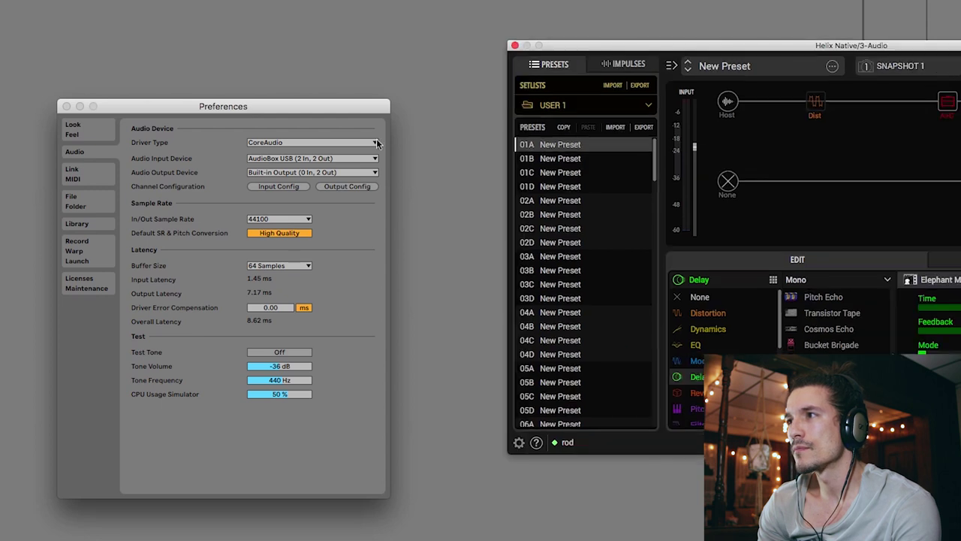
pyautogui.click(275, 267)
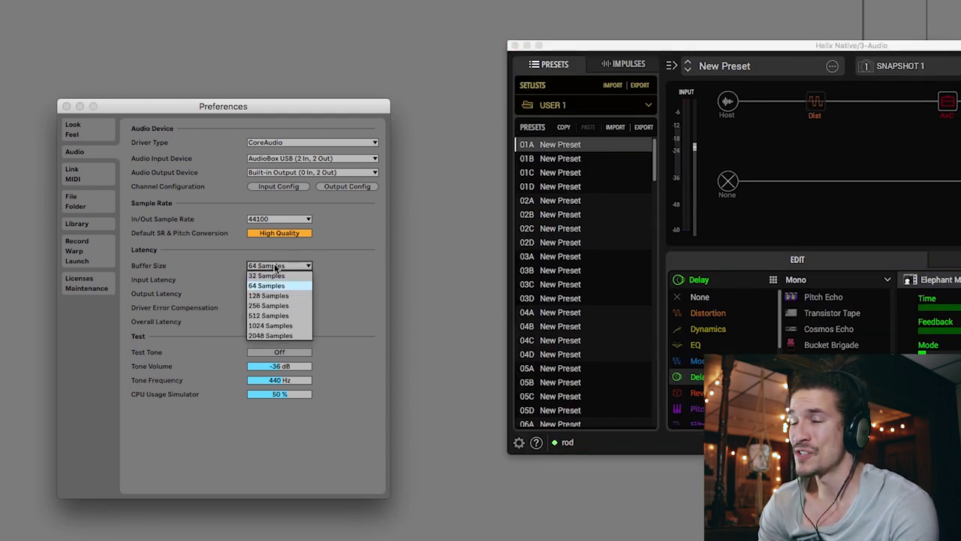
pyautogui.click(275, 286)
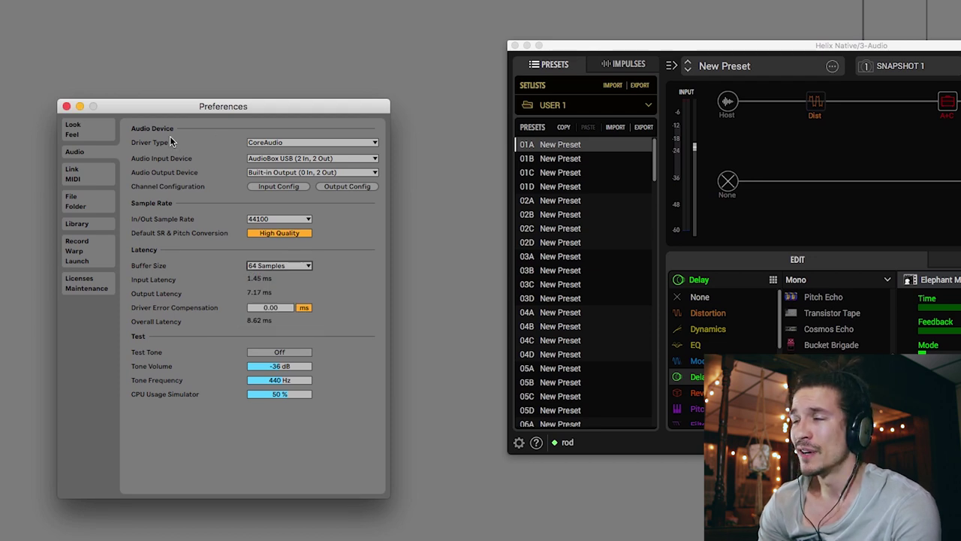
pyautogui.moveTo(160, 105); pyautogui.dragTo(20, 80)
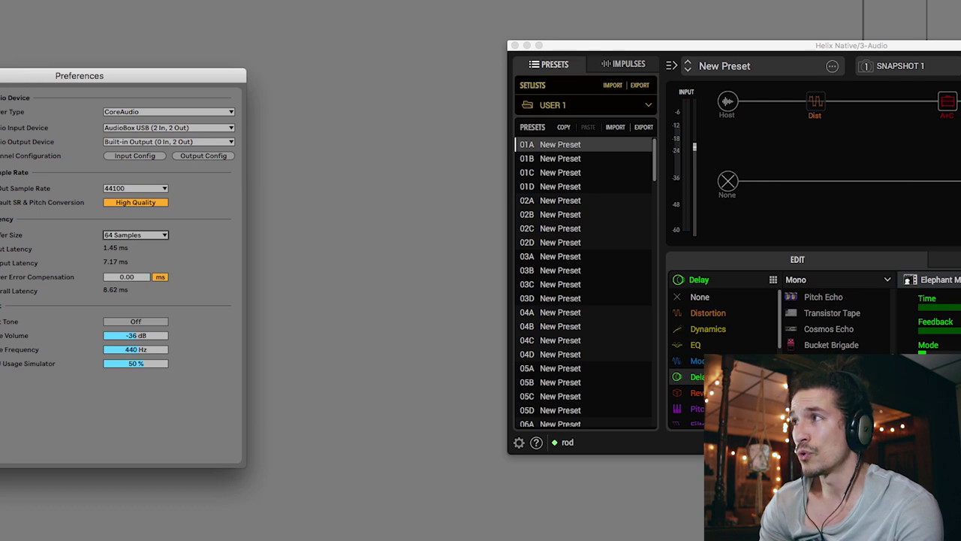
pyautogui.press('Escape')
pyautogui.moveTo(541, 43); pyautogui.dragTo(0, 71)
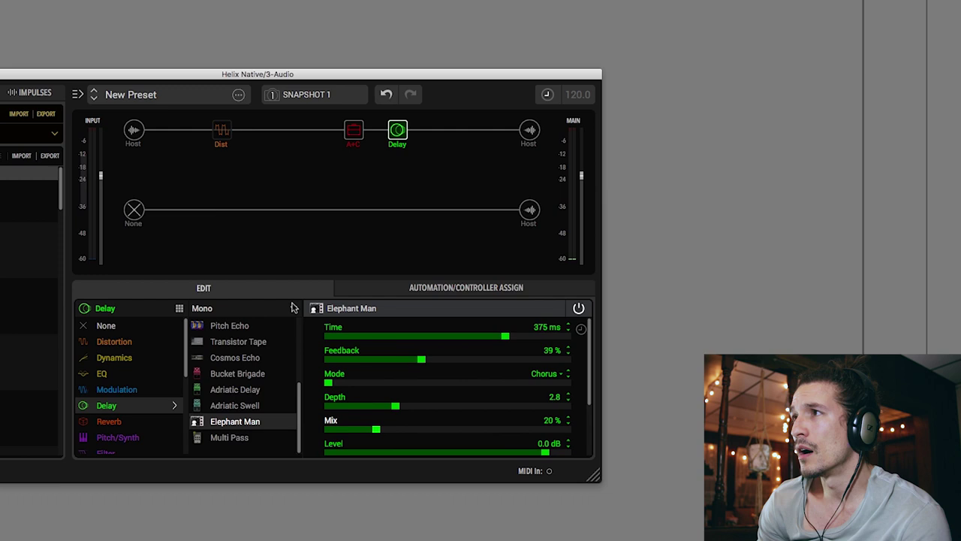
# - Move the Helix Native window right and up so the Presets list shows
pyautogui.moveTo(180, 72); pyautogui.dragTo(290, 80)
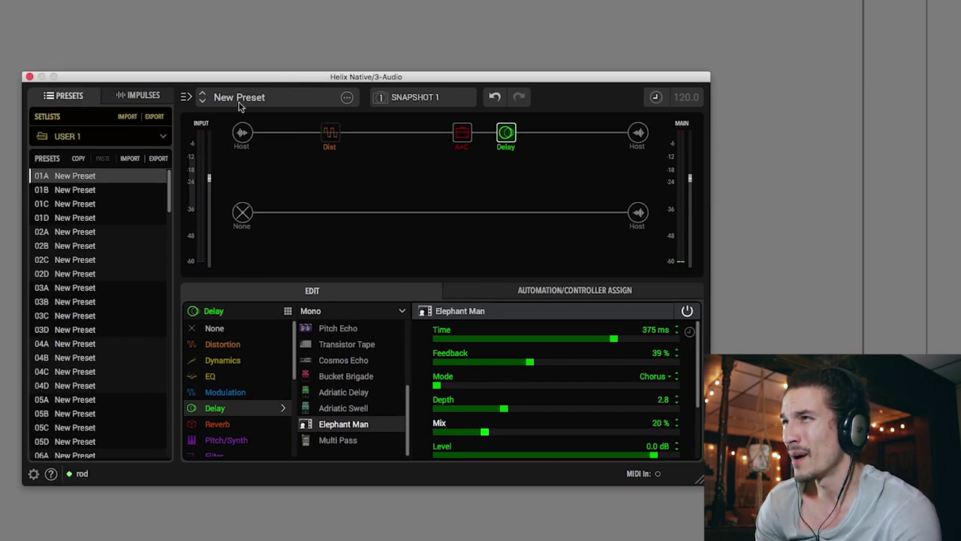
pyautogui.moveTo(236, 78); pyautogui.dragTo(240, 66)
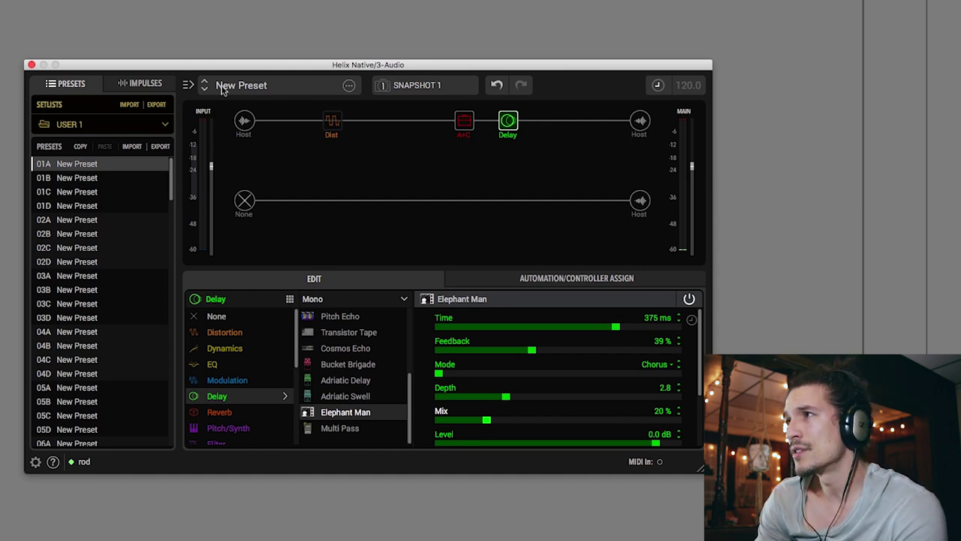
# - Save the preset to USER 1 slot 01A as 'Jon's Awesome', overwriting the existing New Preset
pyautogui.click(349, 85)
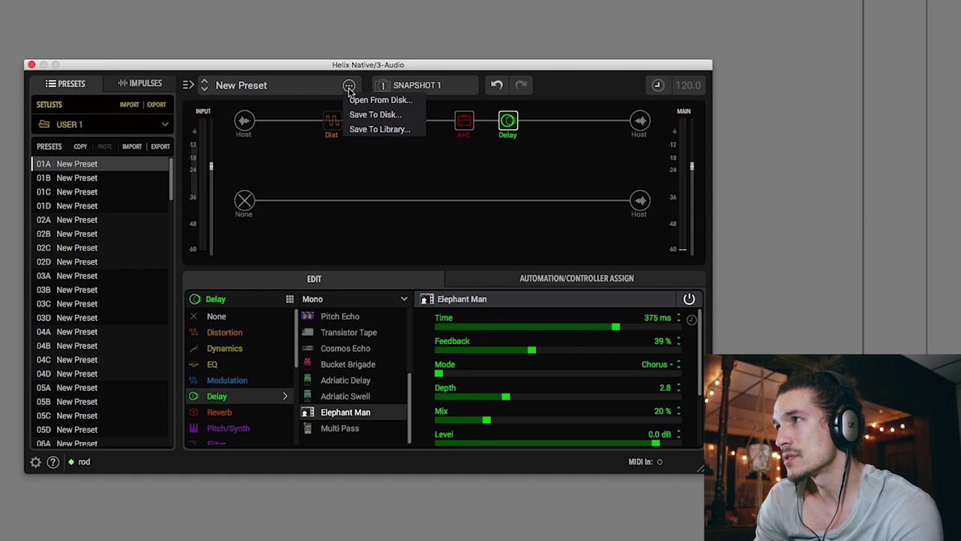
pyautogui.click(368, 129)
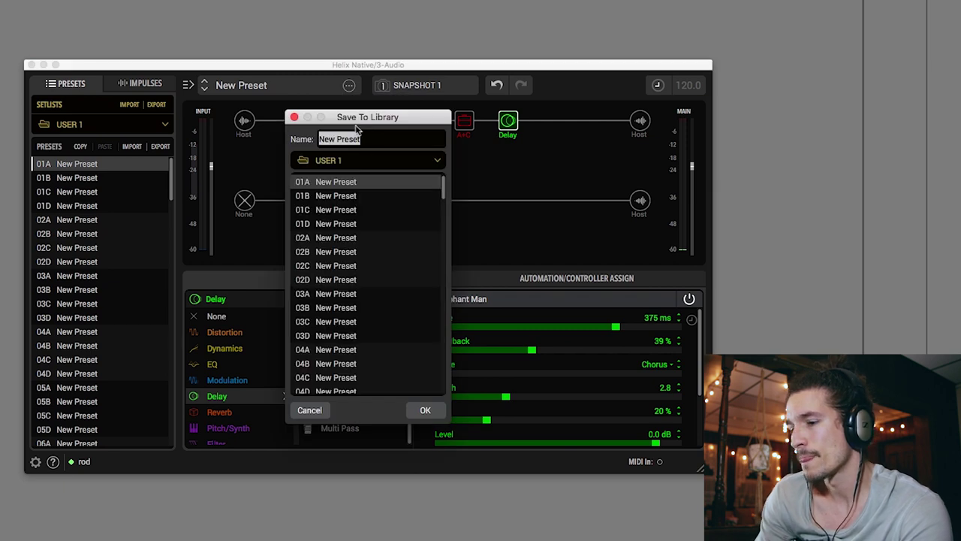
pyautogui.write('J')
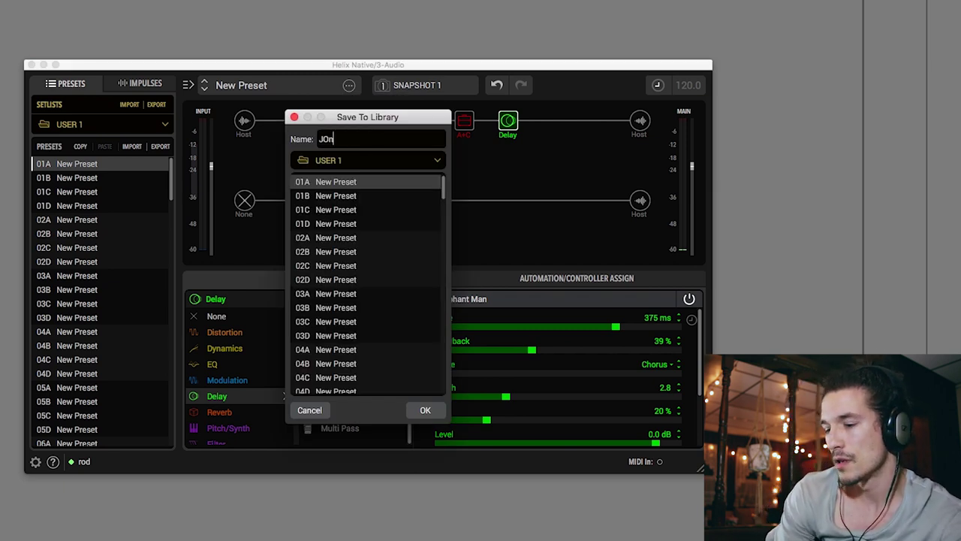
pyautogui.write('on')
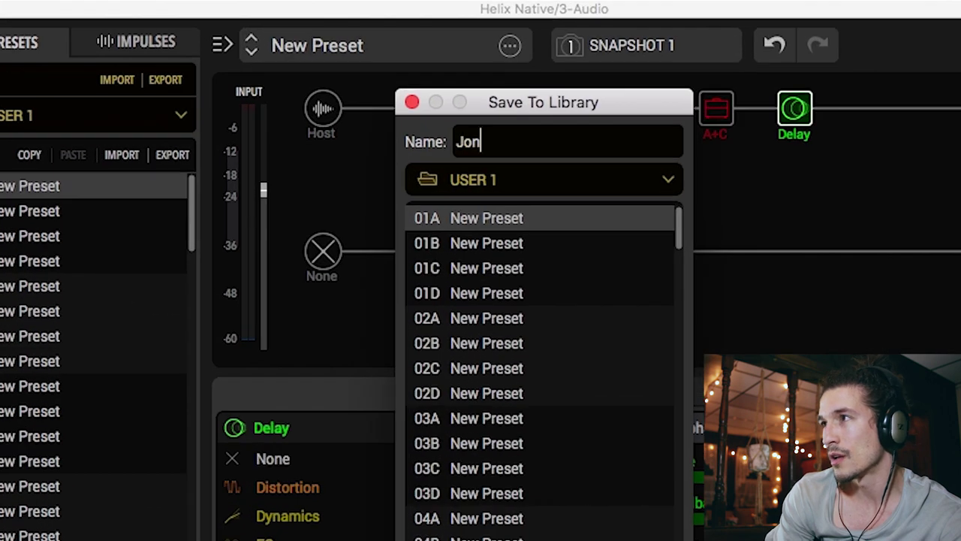
pyautogui.write("'s Awespm")
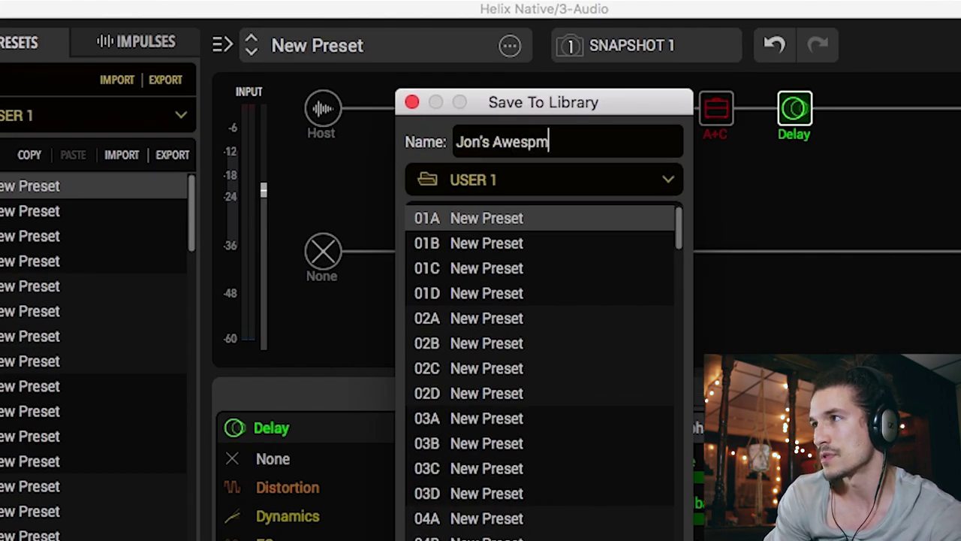
pyautogui.press('BackSpace')
pyautogui.press('BackSpace')
pyautogui.write('ome ')
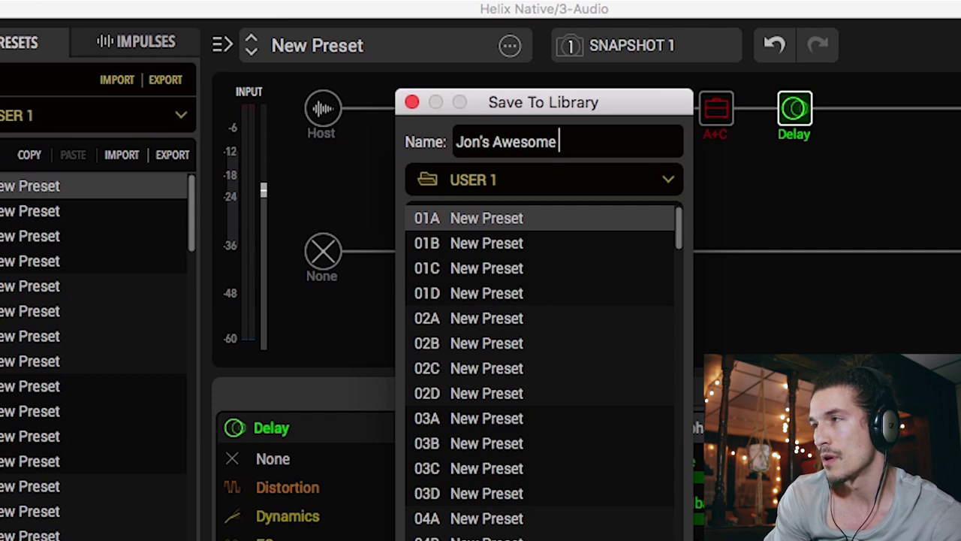
pyautogui.write('Pr')
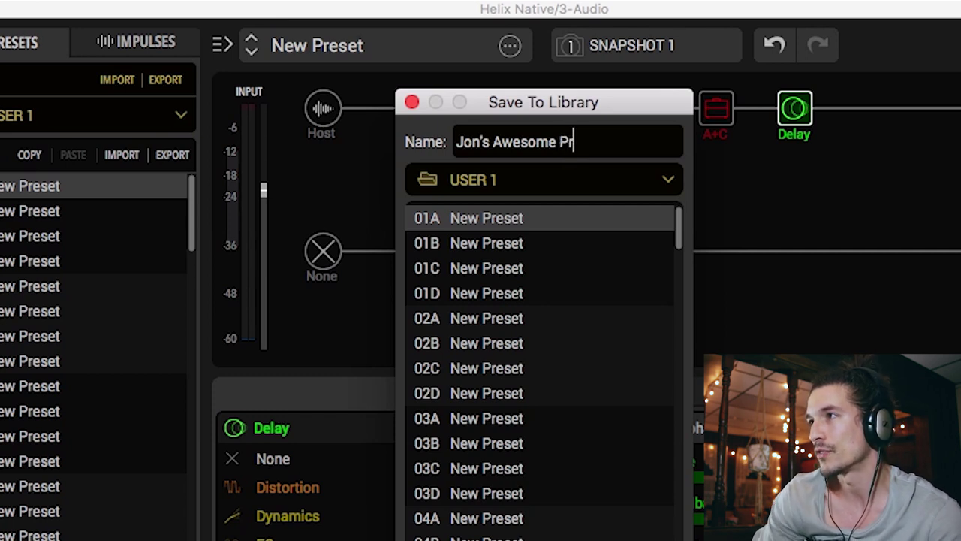
pyautogui.press('BackSpace')
pyautogui.write('S')
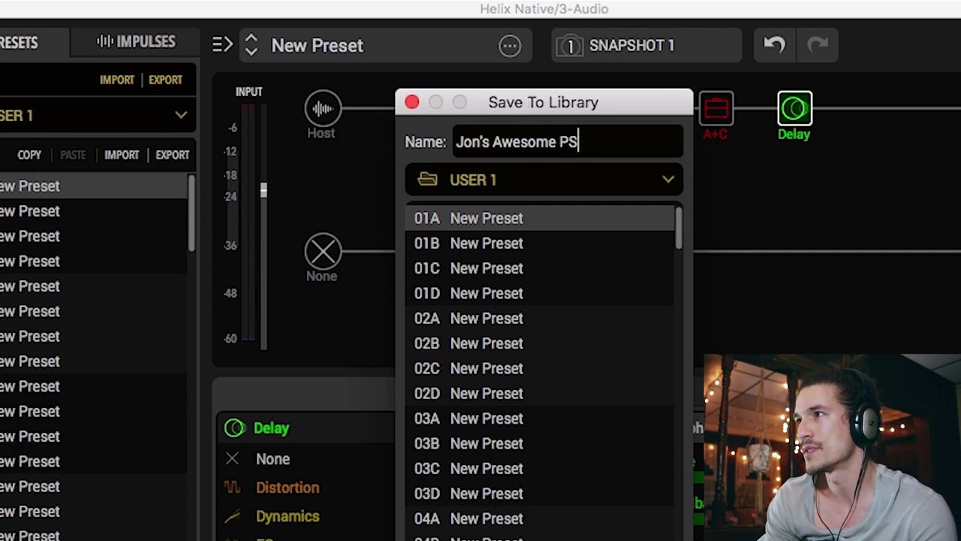
pyautogui.press('BackSpace')
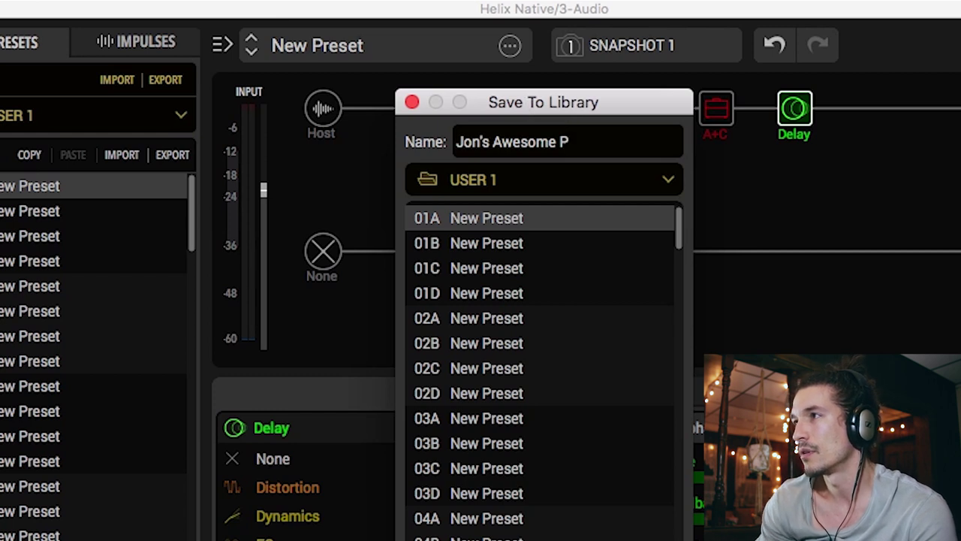
pyautogui.press('BackSpace')
pyautogui.press('BackSpace')
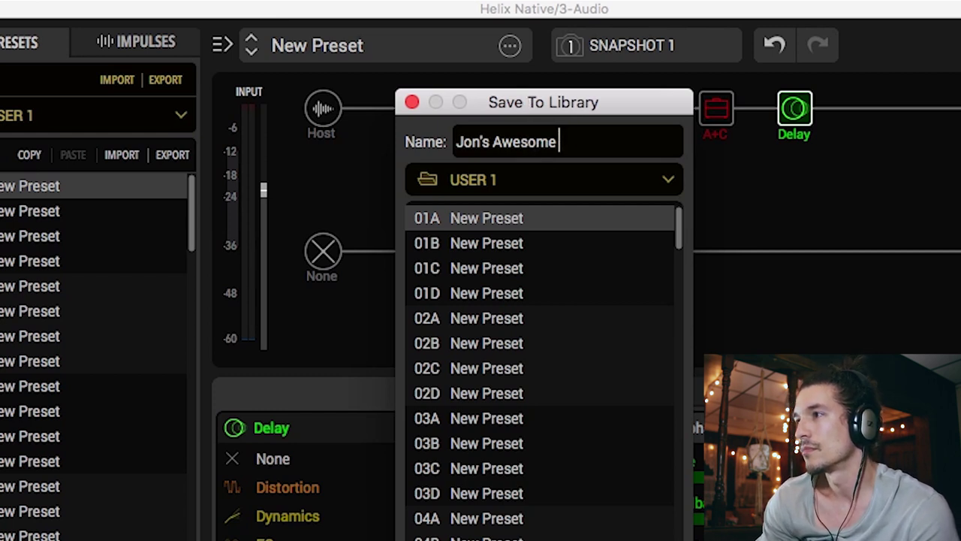
pyautogui.press('Return')
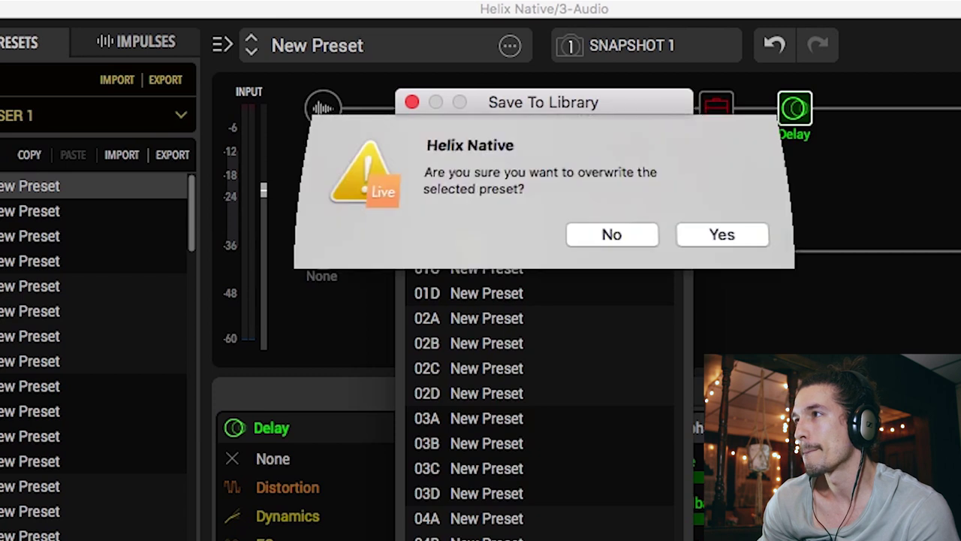
pyautogui.click(722, 235)
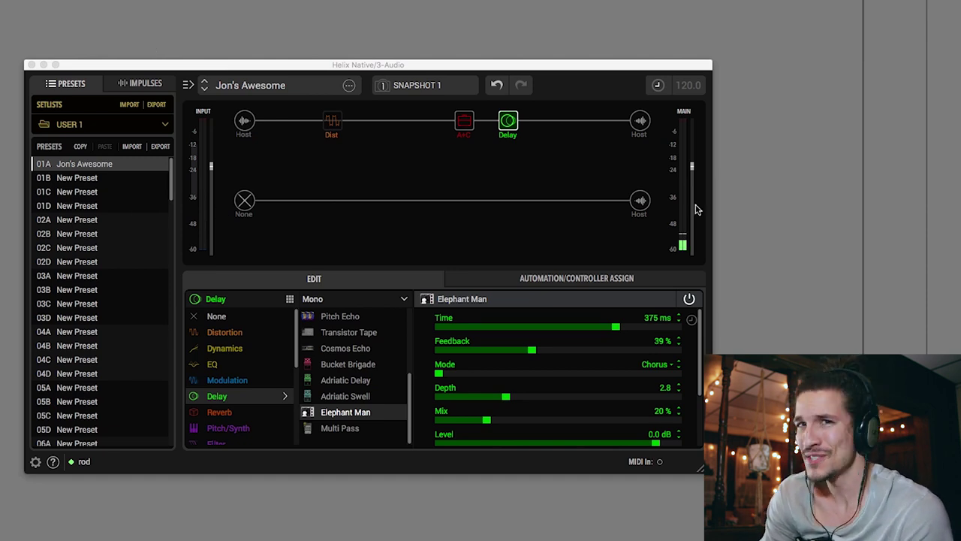
# - Set the second path's input to Host and select an empty slot on that path
pyautogui.click(243, 201)
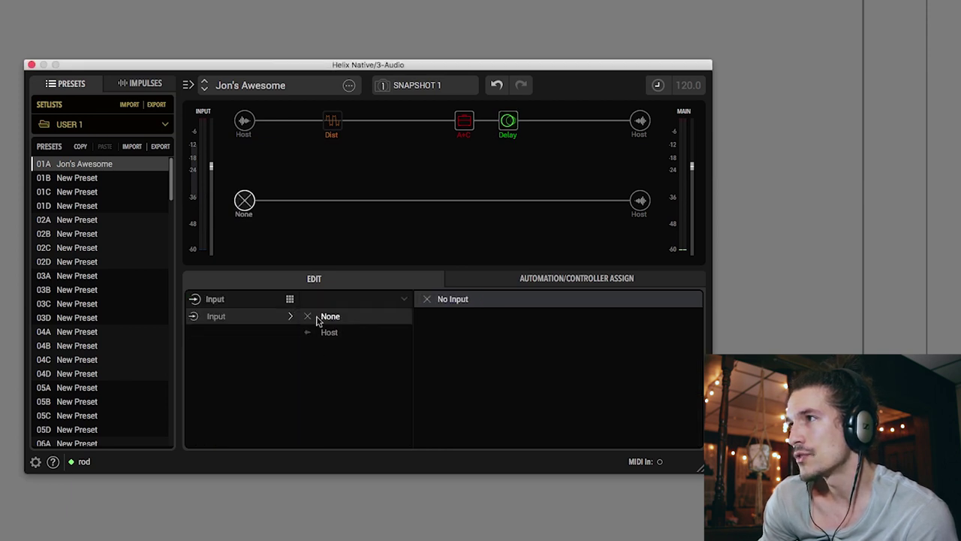
pyautogui.click(328, 336)
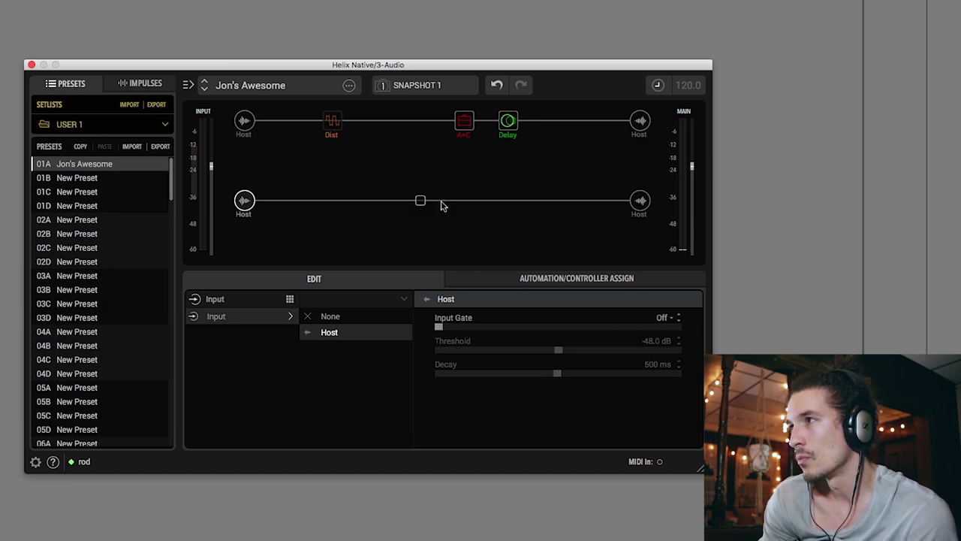
pyautogui.click(464, 200)
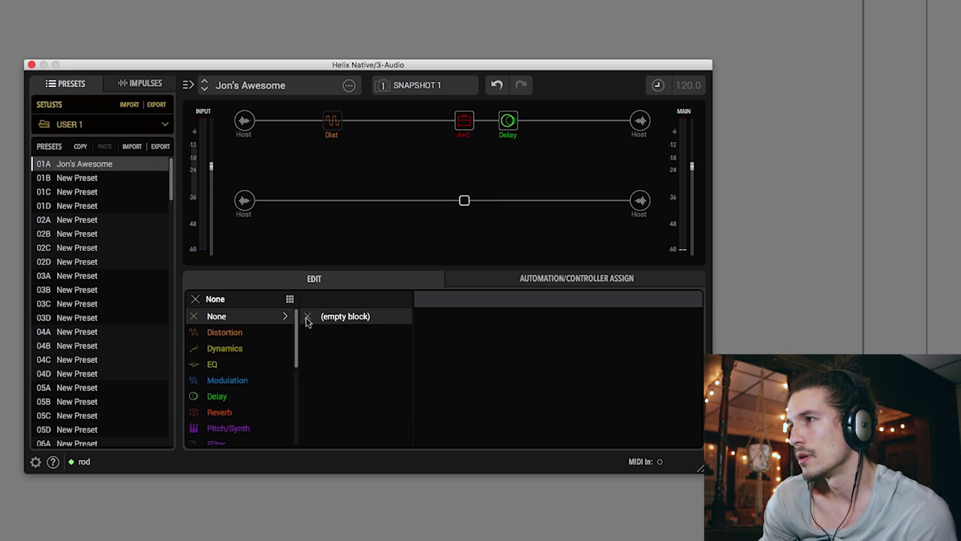
# - Load a Jazz Rivet 120 amp with 2x12 Jazz Rivet cab on the lower path, and bypass the upper amp
pyautogui.moveTo(296, 343); pyautogui.dragTo(305, 402)
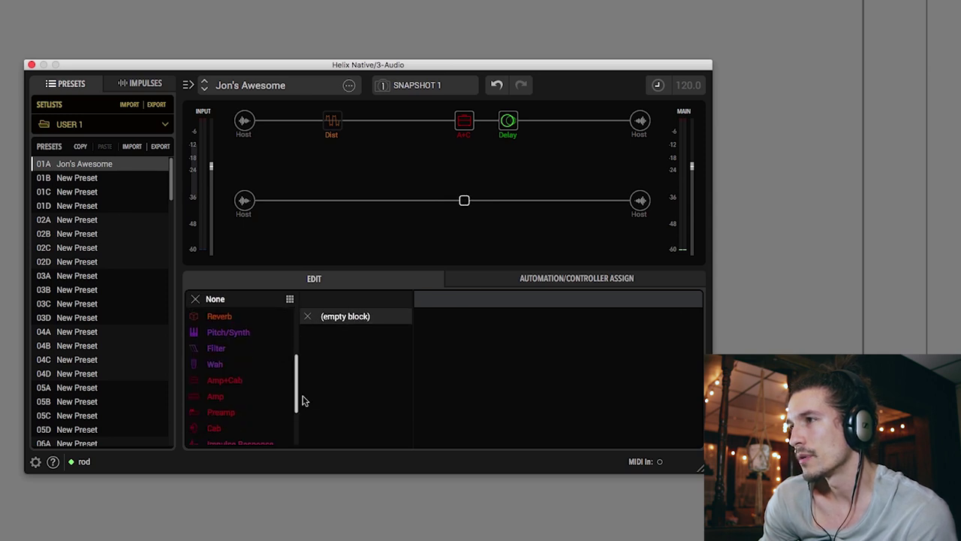
pyautogui.click(247, 383)
pyautogui.moveTo(407, 311); pyautogui.dragTo(407, 350)
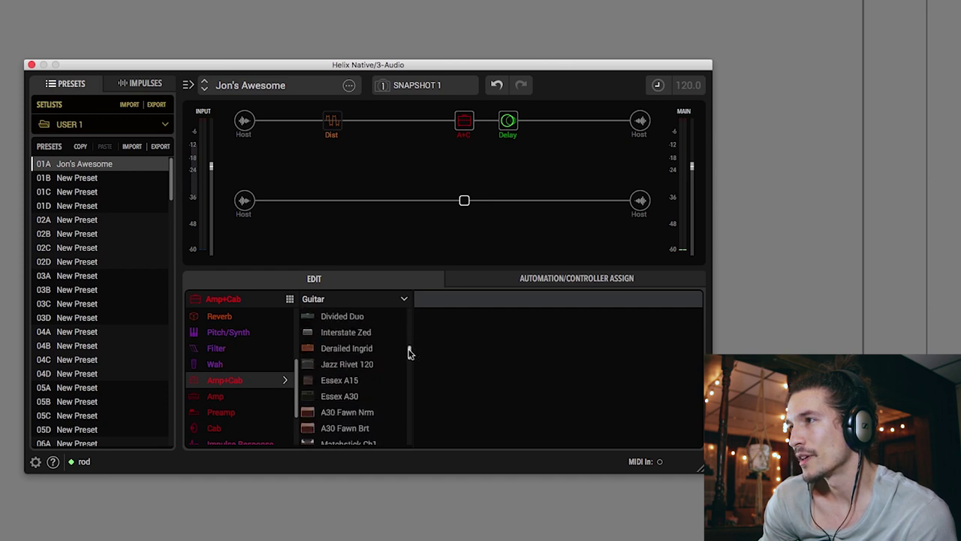
pyautogui.click(368, 365)
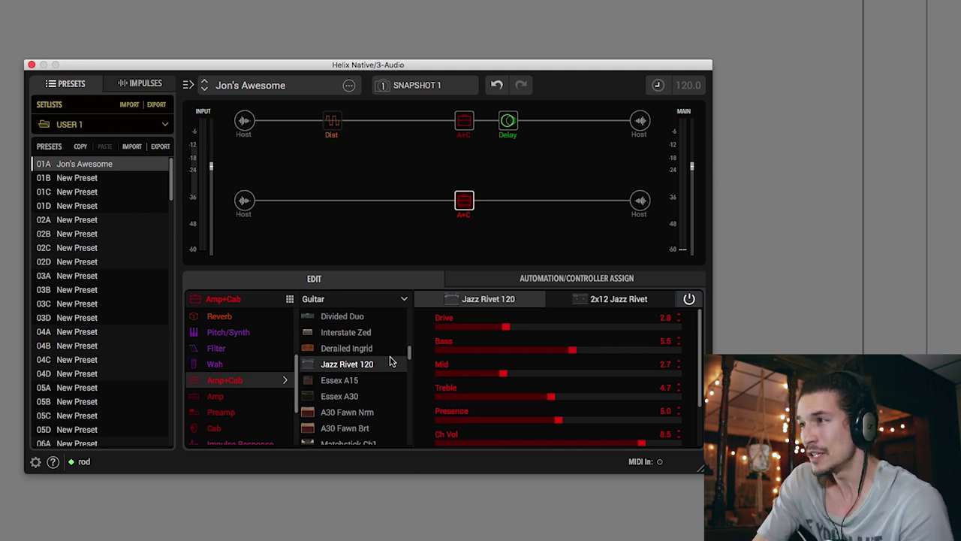
pyautogui.moveTo(469, 191)
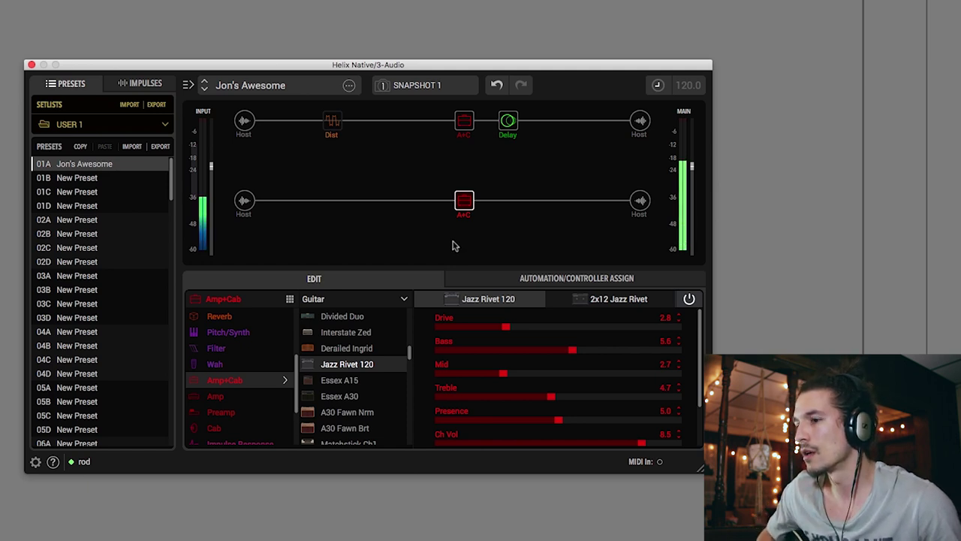
pyautogui.click(459, 108)
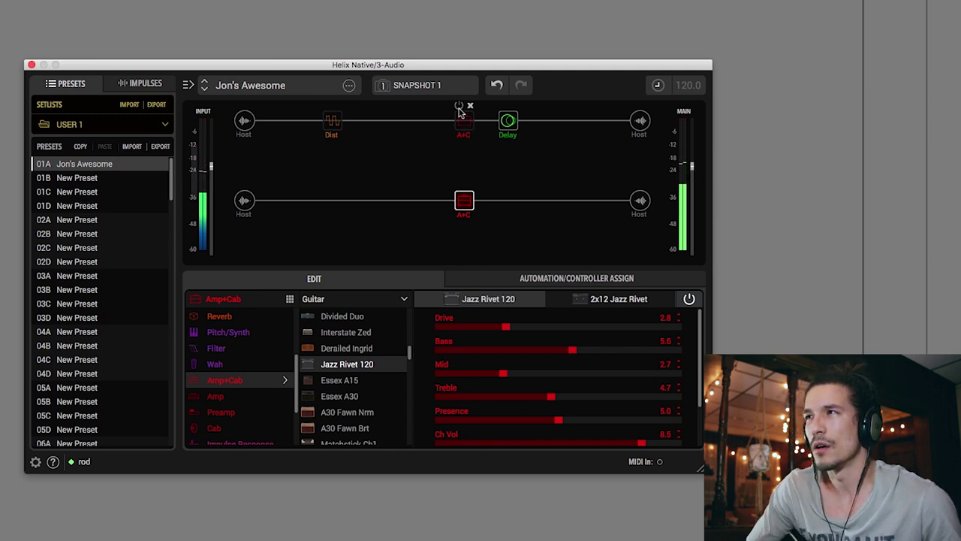
# - Bypass the upper path's delay and review the lower Jazz Rivet 120 amp and 2x12 cab settings
pyautogui.click(504, 105)
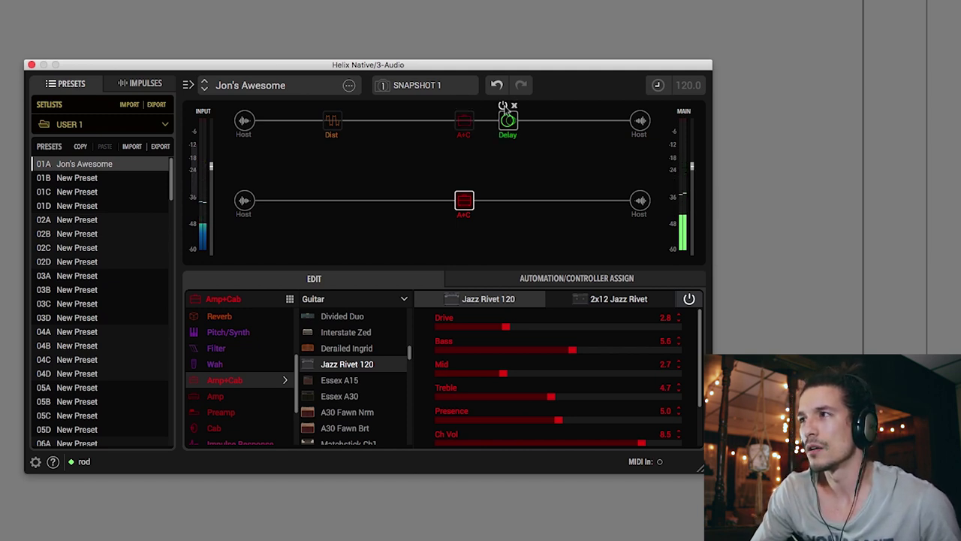
pyautogui.click(464, 200)
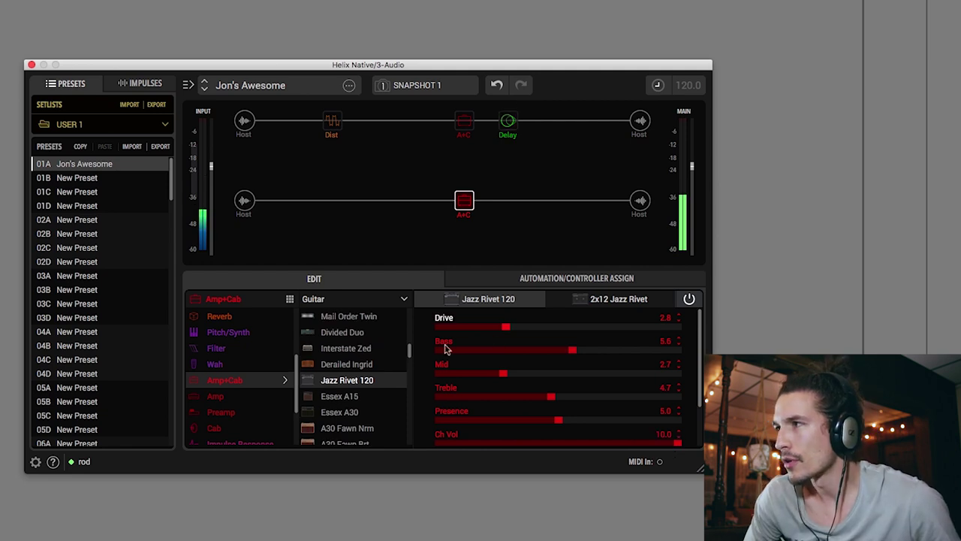
pyautogui.click(608, 299)
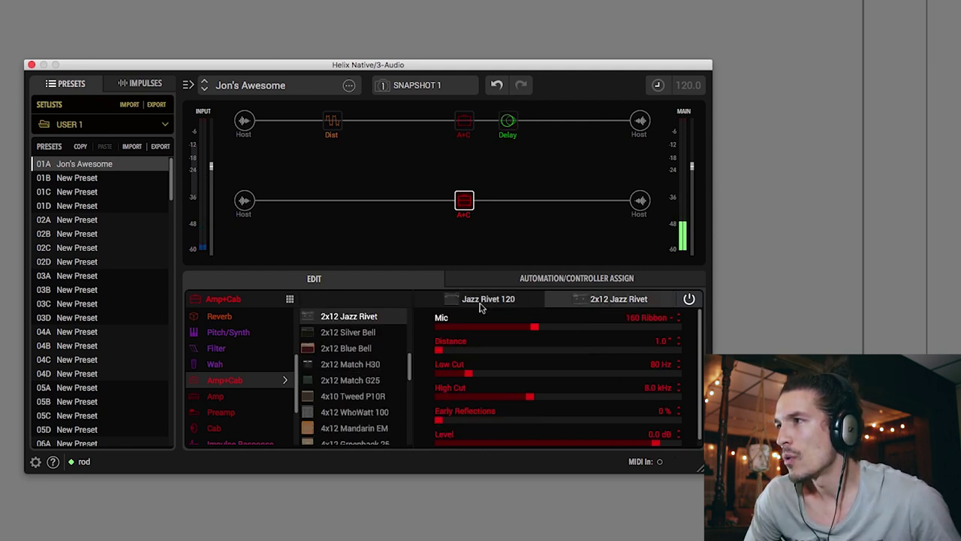
pyautogui.click(486, 302)
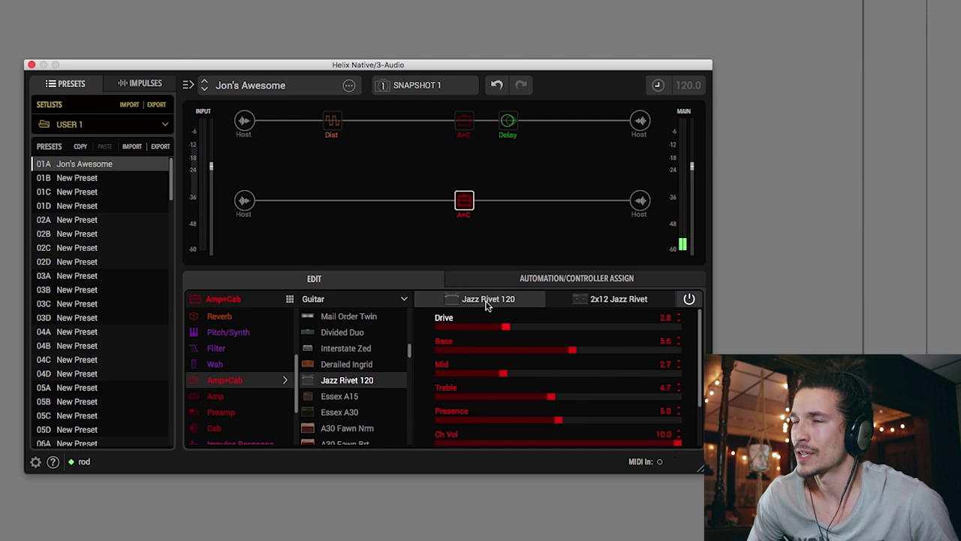
pyautogui.click(625, 300)
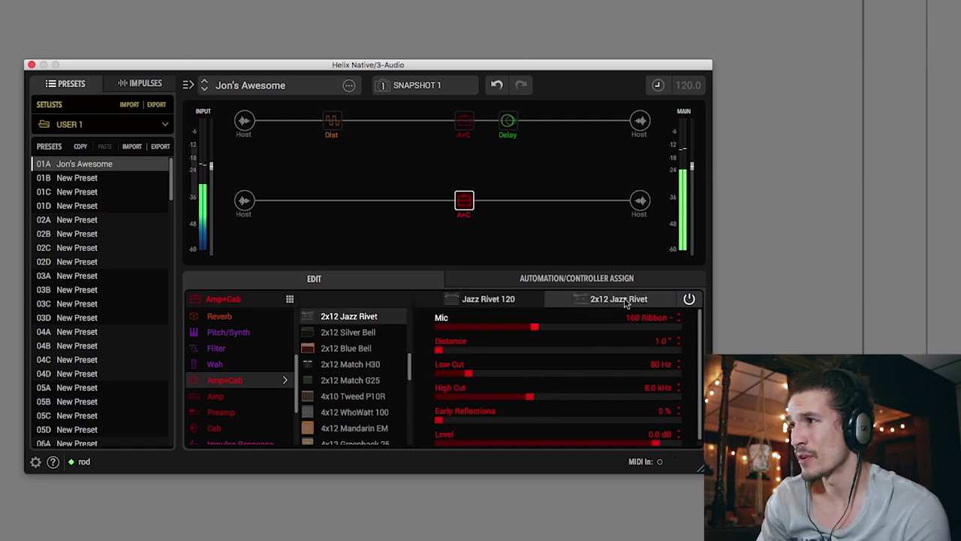
pyautogui.click(456, 300)
# - Try replacing the lower amp with a 70s Chorus, then undo the swap
pyautogui.moveTo(408, 314); pyautogui.dragTo(403, 383)
pyautogui.click(372, 398)
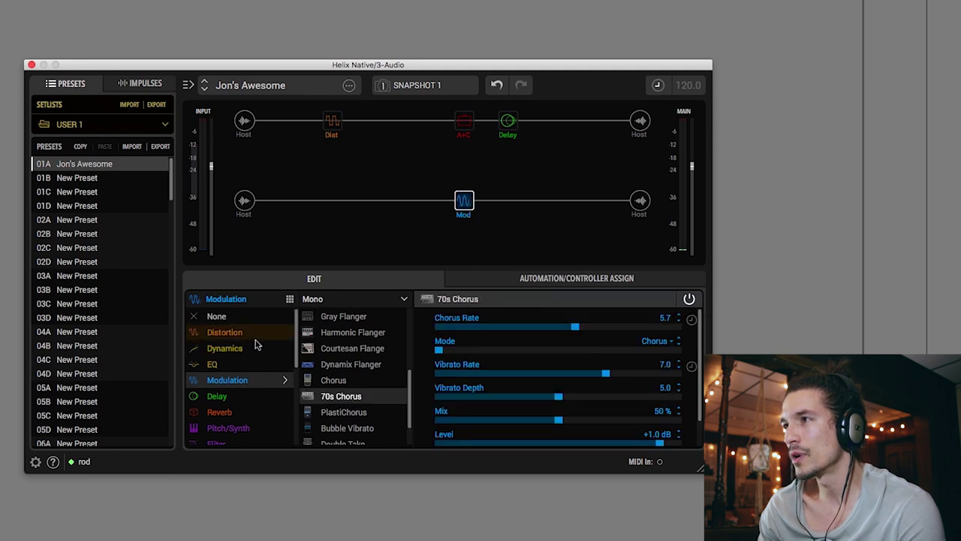
pyautogui.click(496, 87)
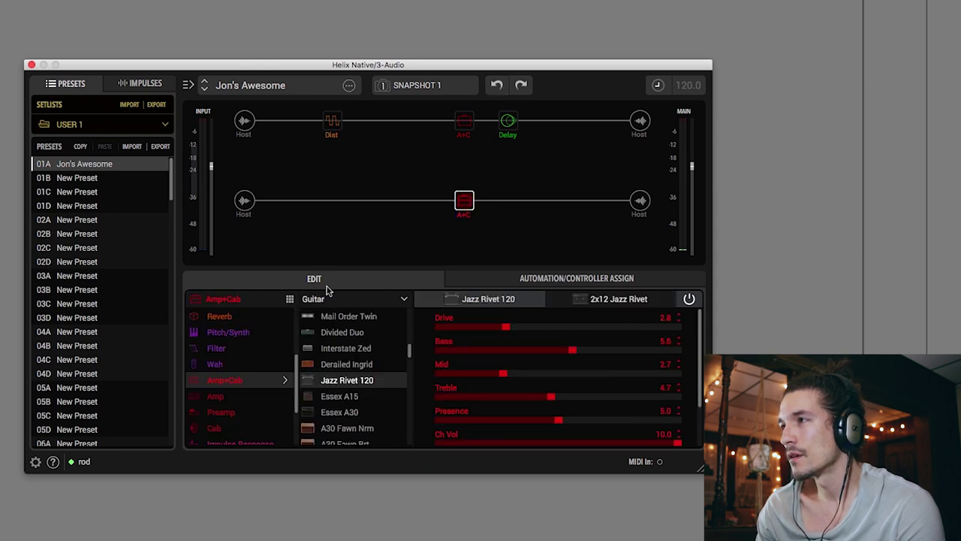
# - Insert a 70s Chorus before the lower Jazz Rivet amp and select the slot after the amp
pyautogui.click(414, 200)
pyautogui.click(248, 380)
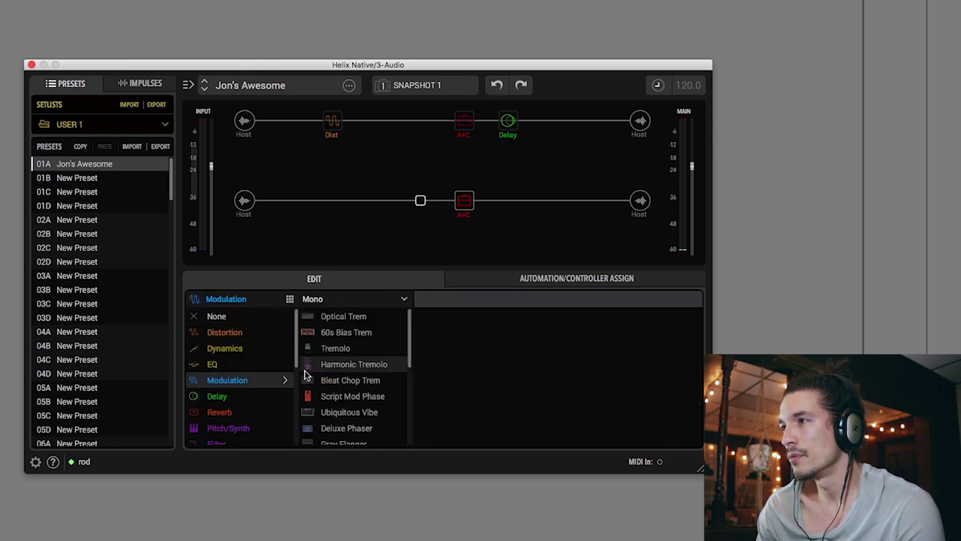
pyautogui.scroll(-5, 391, 390)
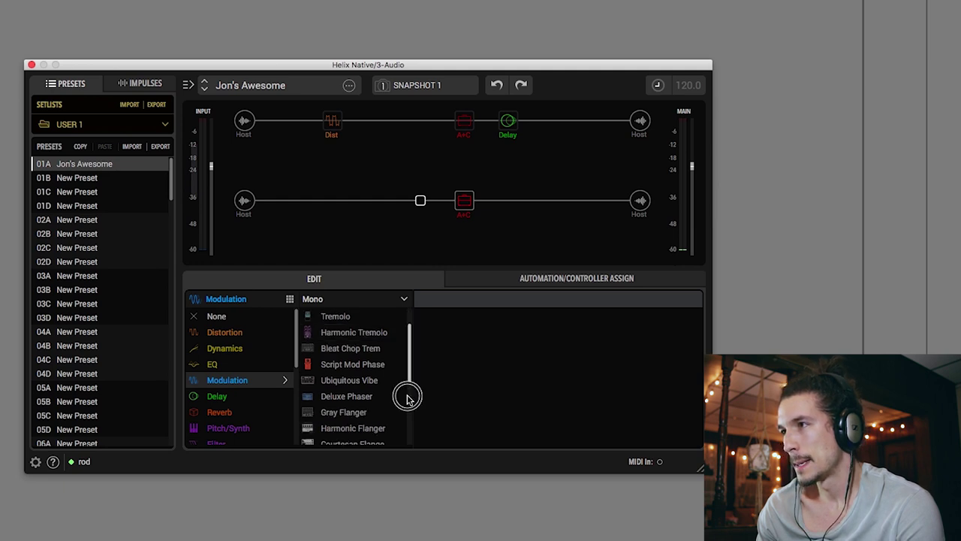
pyautogui.click(358, 366)
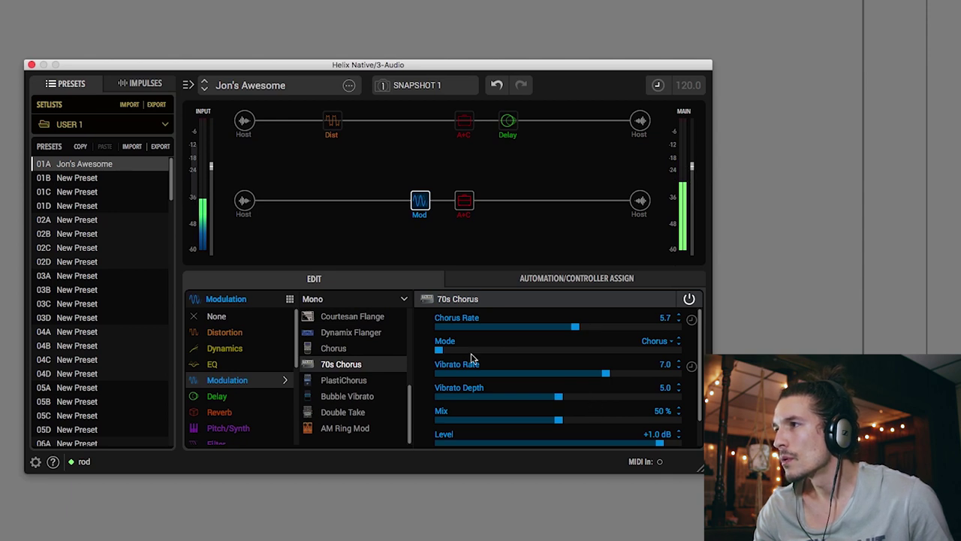
pyautogui.scroll(-2, 596, 329)
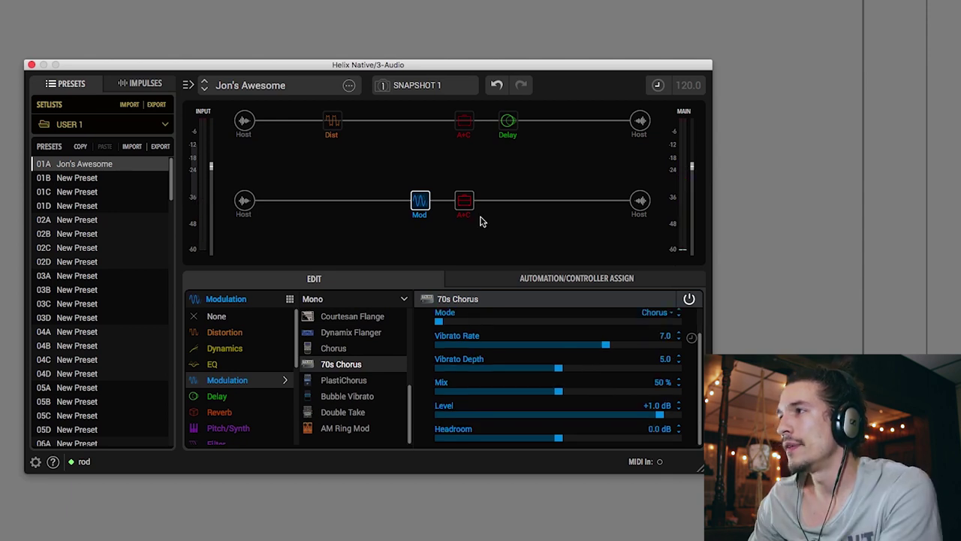
pyautogui.click(507, 202)
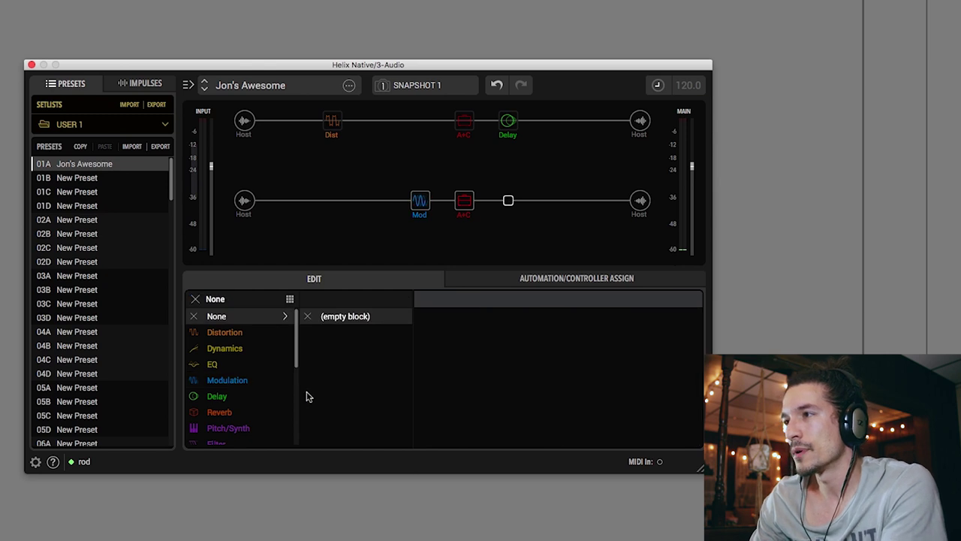
# - Add a Legacy Plate reverb (Decay 7.0, Mix 30%) after the lower amp, then select the slot after the upper delay
pyautogui.click(241, 414)
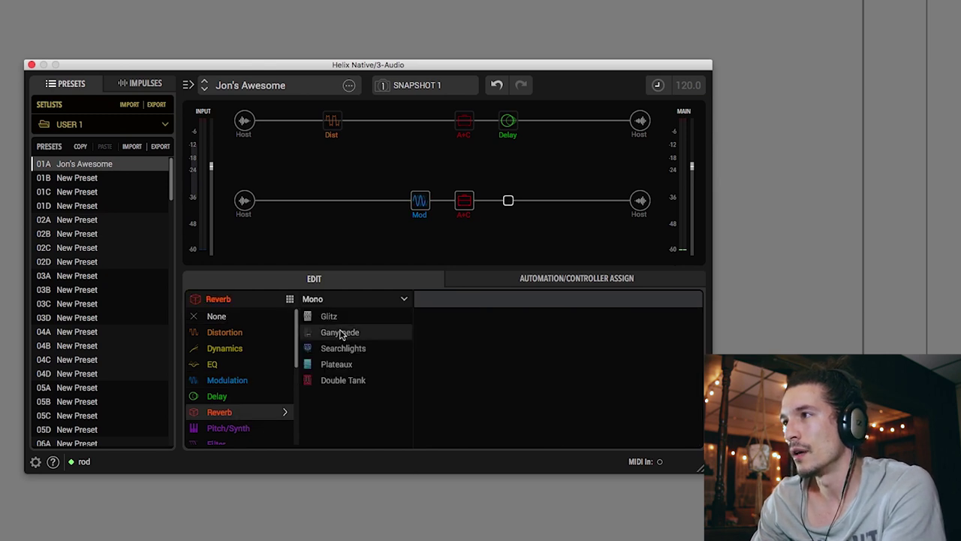
pyautogui.click(335, 298)
pyautogui.click(343, 347)
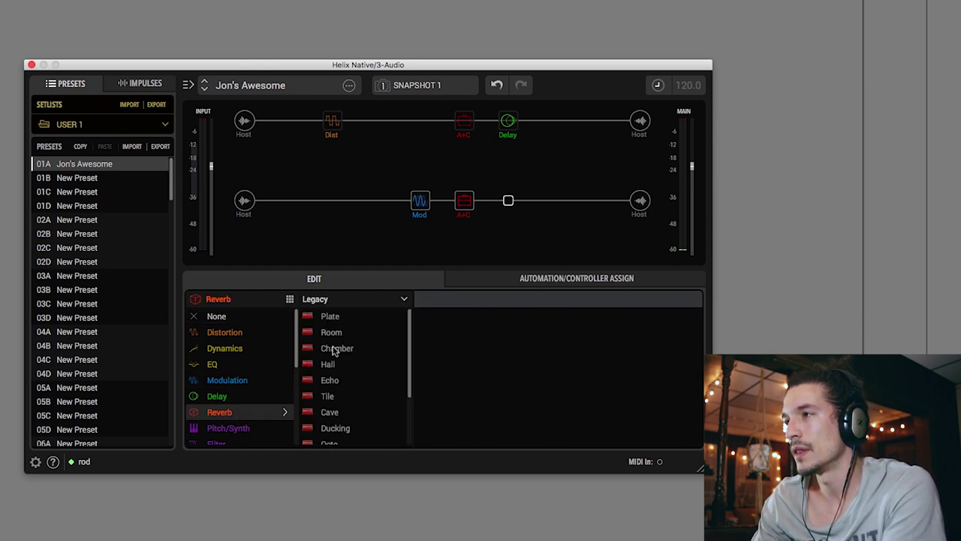
pyautogui.click(361, 318)
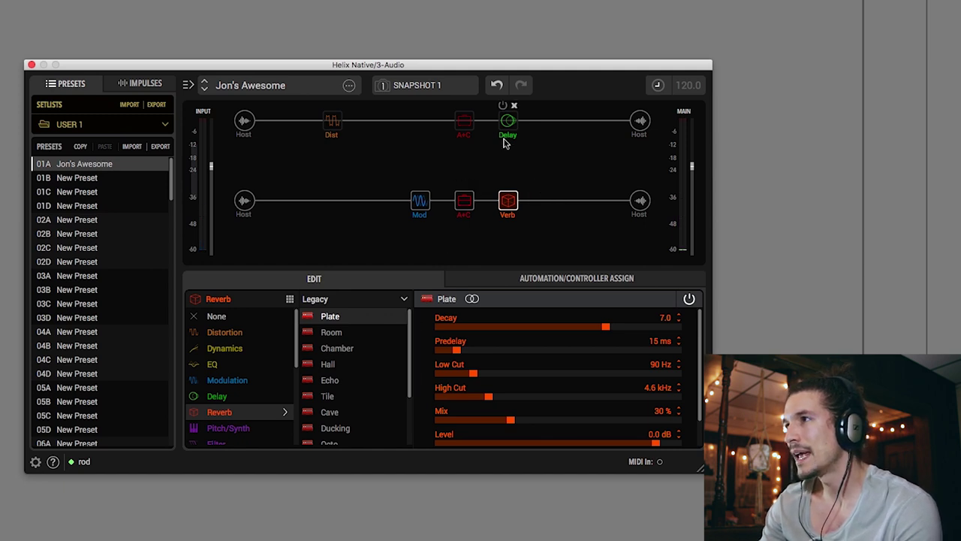
pyautogui.click(551, 122)
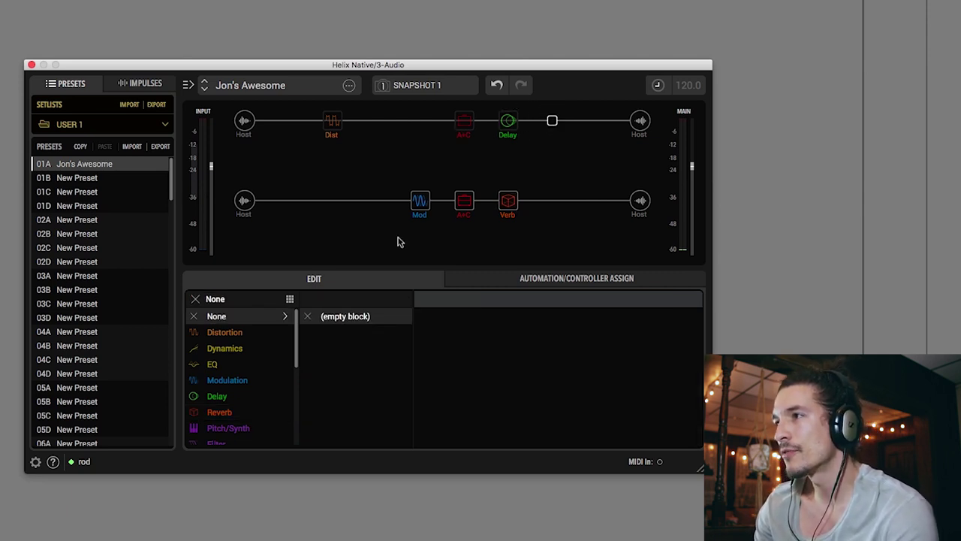
# - Add a Legacy Plate reverb in the slot after the upper path's delay
pyautogui.click(298, 338)
pyautogui.moveTo(298, 338); pyautogui.dragTo(311, 323)
pyautogui.click(240, 413)
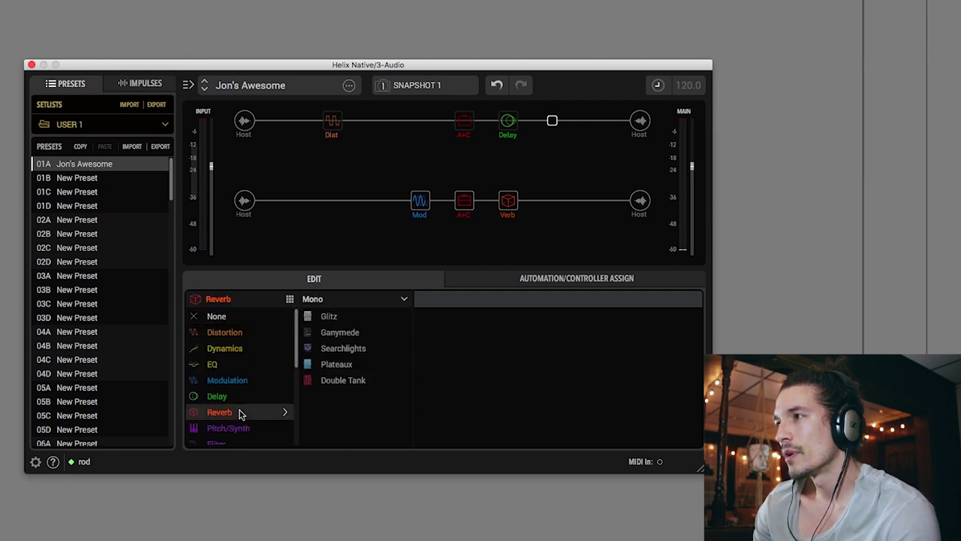
pyautogui.click(337, 297)
pyautogui.click(341, 347)
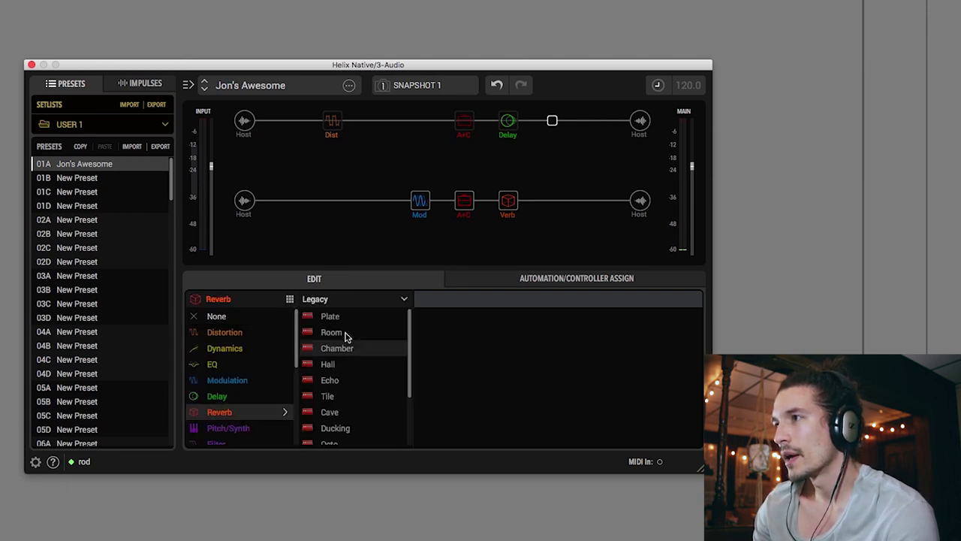
pyautogui.click(342, 318)
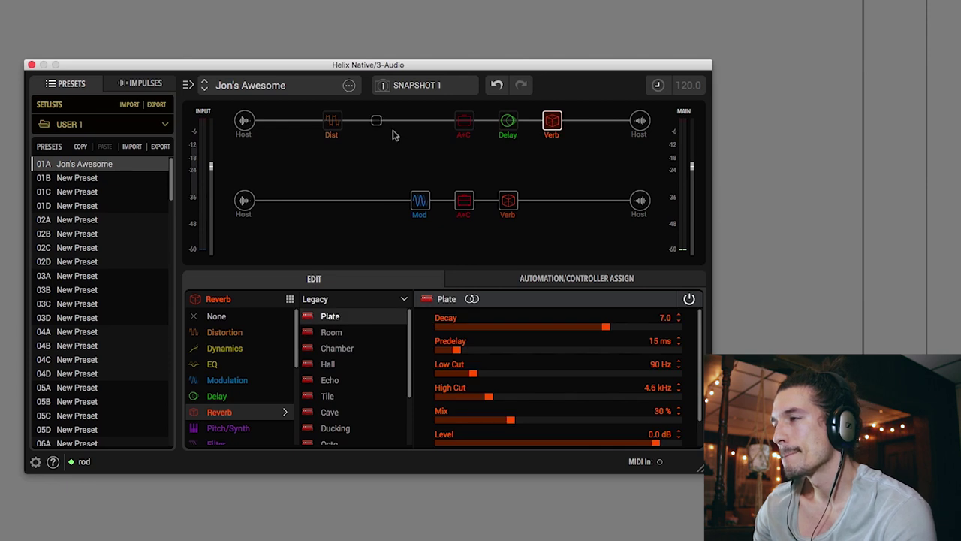
pyautogui.moveTo(425, 195)
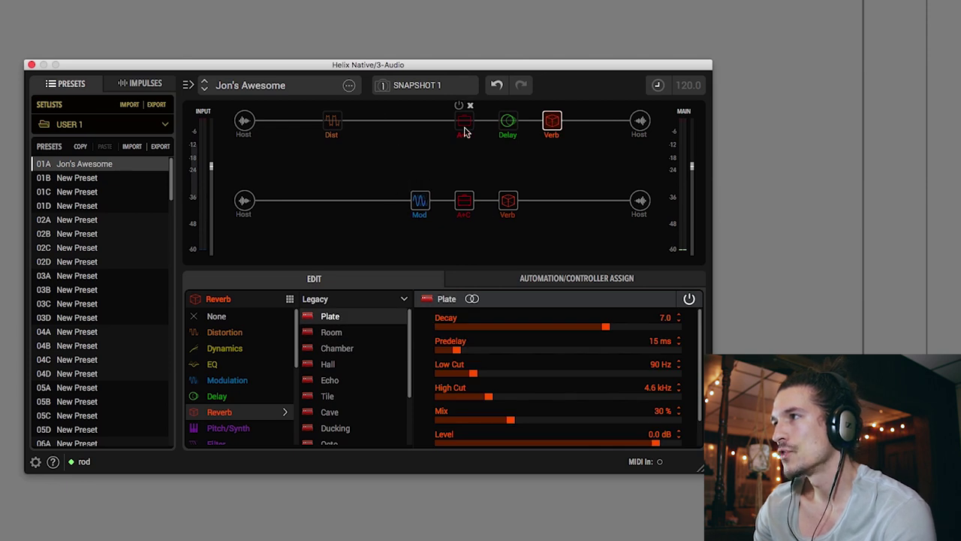
pyautogui.moveTo(501, 111)
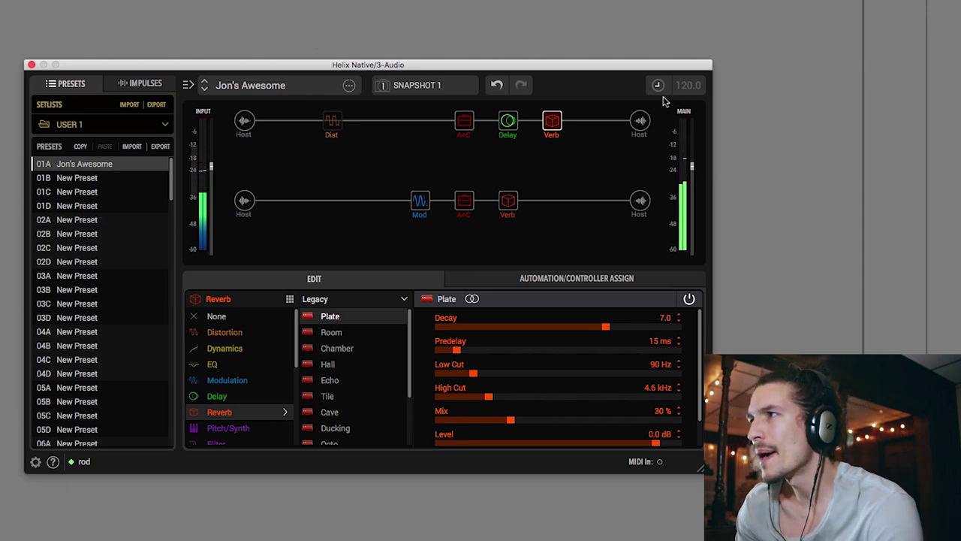
# - Set the top output Host block's Pan to Left 100 and the bottom one's to Right 100
pyautogui.click(640, 122)
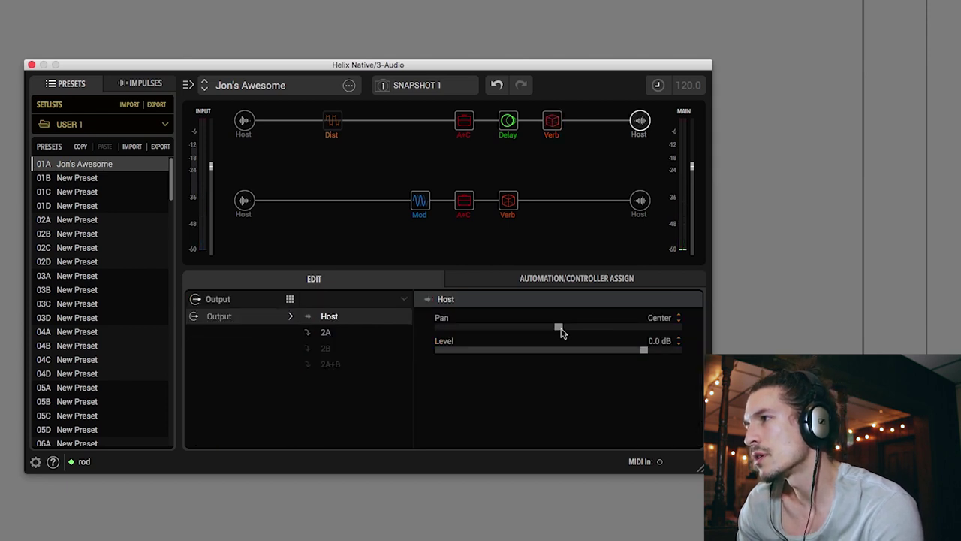
pyautogui.moveTo(560, 330); pyautogui.dragTo(428, 347)
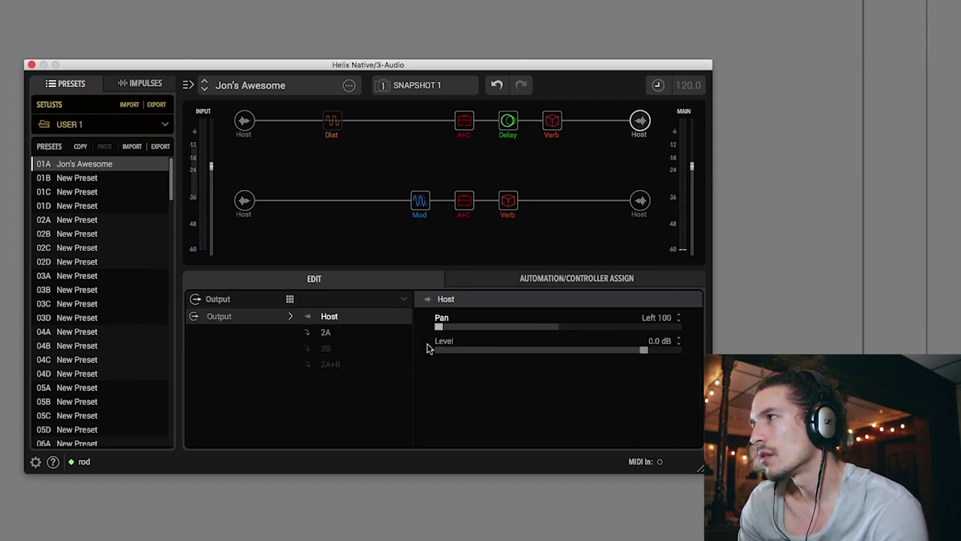
pyautogui.click(641, 204)
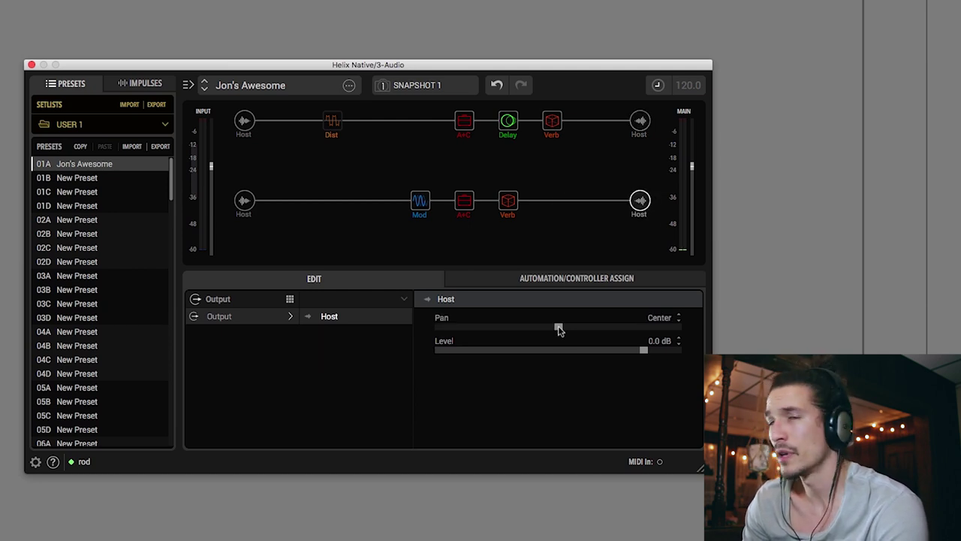
pyautogui.moveTo(560, 328); pyautogui.dragTo(729, 314)
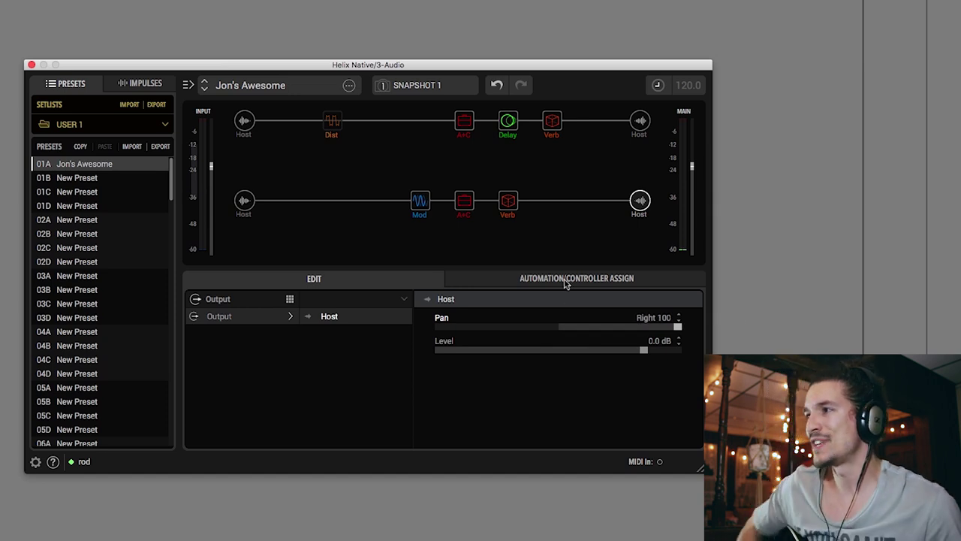